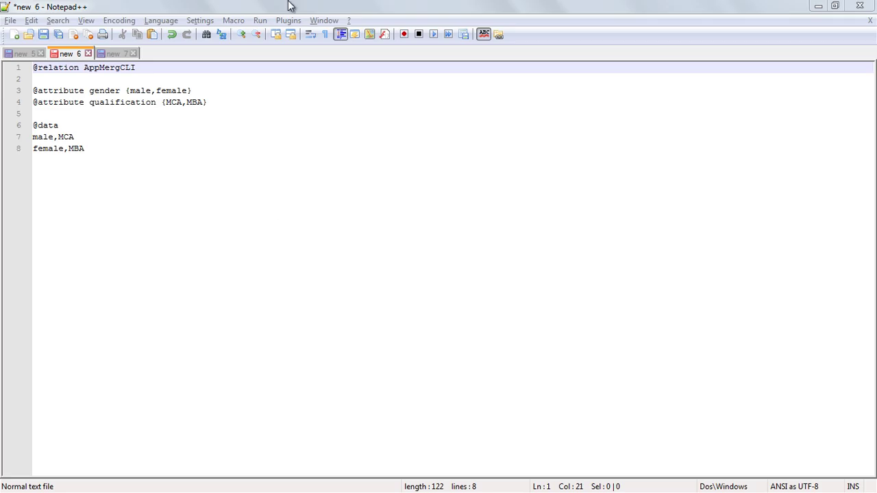
Switch to the Word notes and read the section on merging and appending .arff data with Simple CLI.
{"action": "key", "text": "alt+Tab"}
{"action": "key", "text": "alt+Tab"}
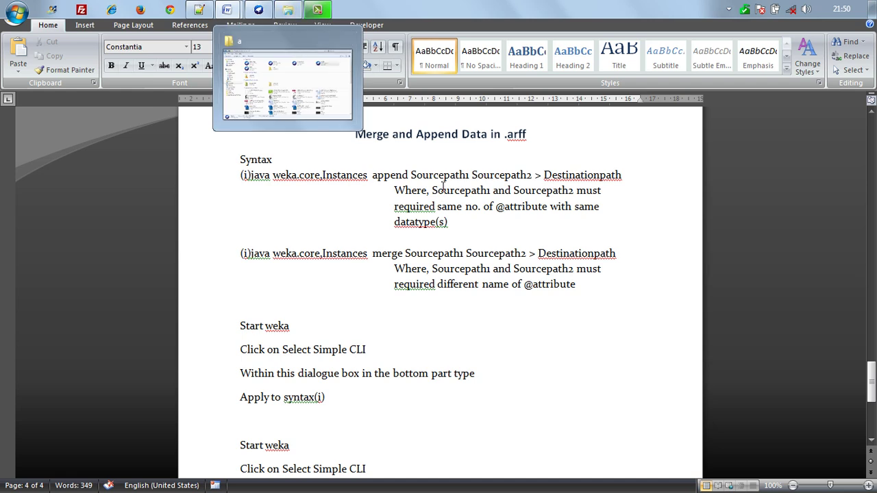
{"action": "left_click_drag", "start_coordinate": [355, 134], "coordinate": [500, 131]}
{"action": "left_click", "coordinate": [522, 134]}
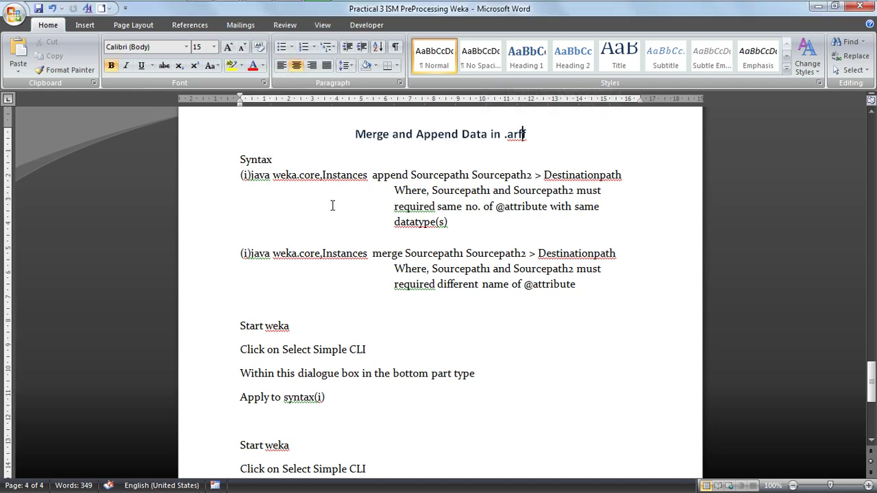
{"action": "left_click_drag", "start_coordinate": [350, 350], "coordinate": [370, 350]}
{"action": "left_click", "coordinate": [366, 351]}
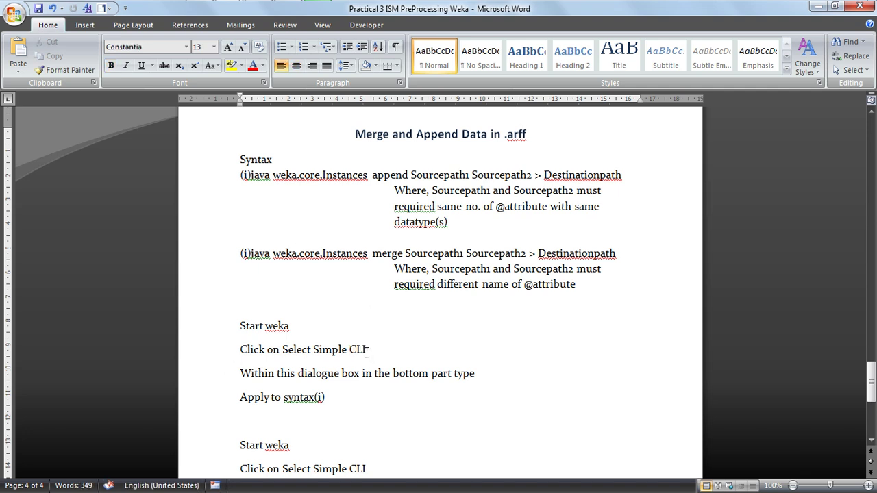
Switch to Notepad++ and review the relation names, attributes and data rows in the new 6 and new 7 documents.
{"action": "key", "text": "alt+Tab"}
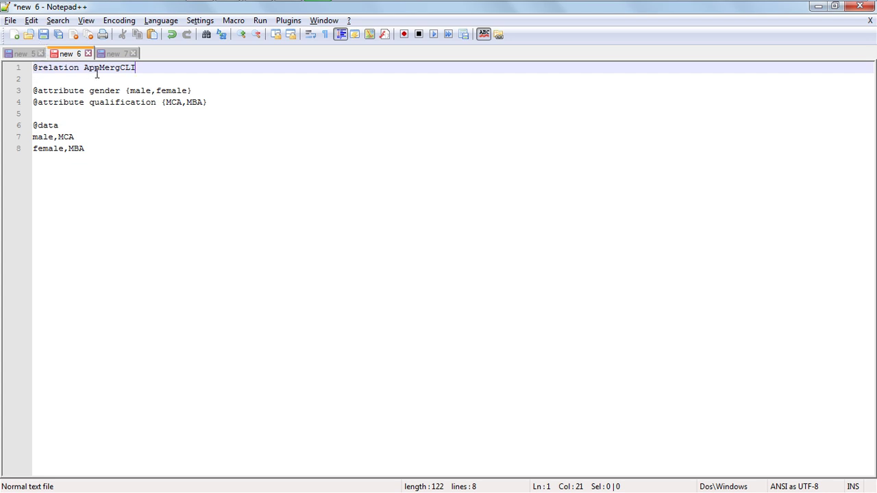
{"action": "left_click_drag", "start_coordinate": [85, 68], "coordinate": [155, 68]}
{"action": "left_click", "coordinate": [155, 69]}
{"action": "left_click_drag", "start_coordinate": [37, 69], "coordinate": [138, 68]}
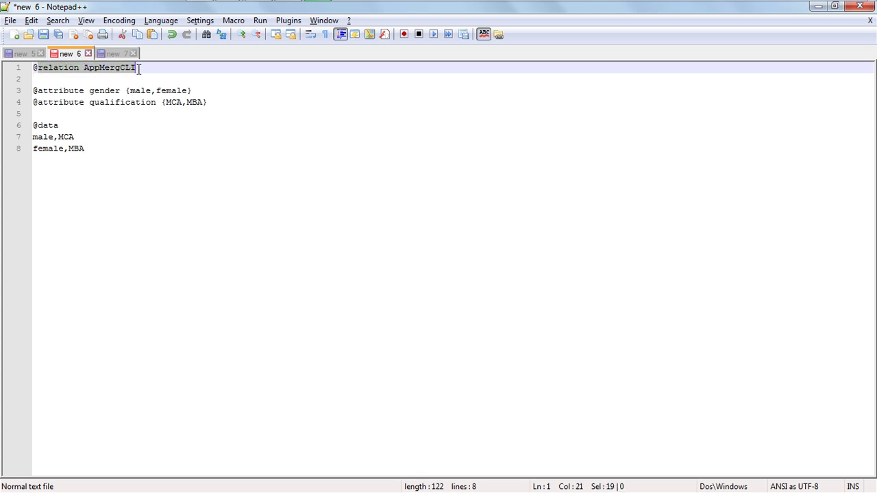
{"action": "left_click", "coordinate": [138, 69]}
{"action": "left_click_drag", "start_coordinate": [38, 93], "coordinate": [80, 95]}
{"action": "left_click", "coordinate": [95, 91]}
{"action": "left_click", "coordinate": [106, 102]}
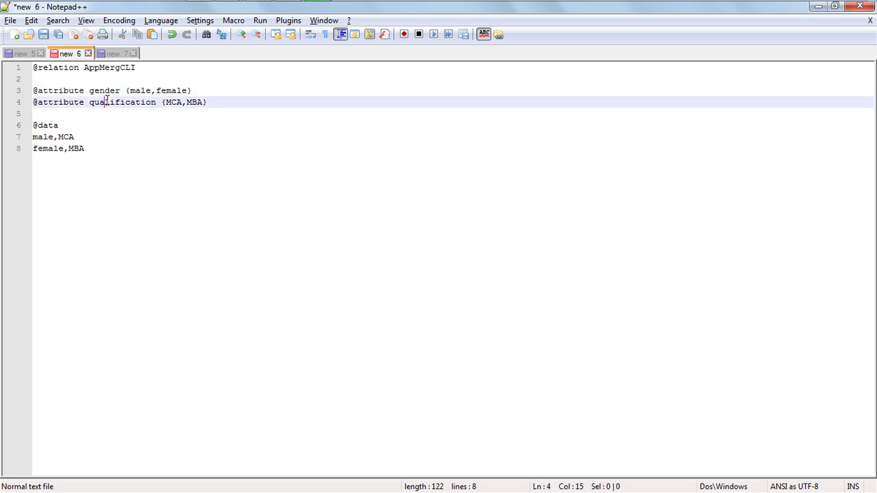
{"action": "left_click_drag", "start_coordinate": [63, 125], "coordinate": [28, 127]}
{"action": "left_click", "coordinate": [56, 136]}
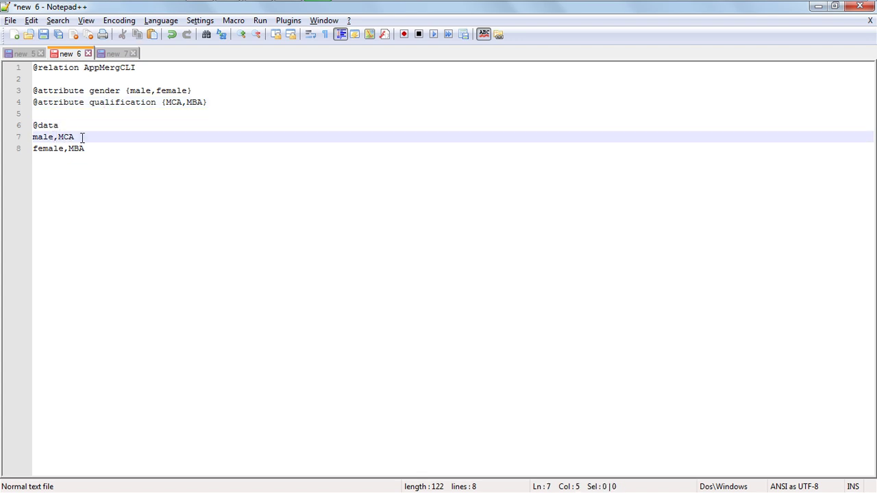
{"action": "left_click", "coordinate": [94, 148]}
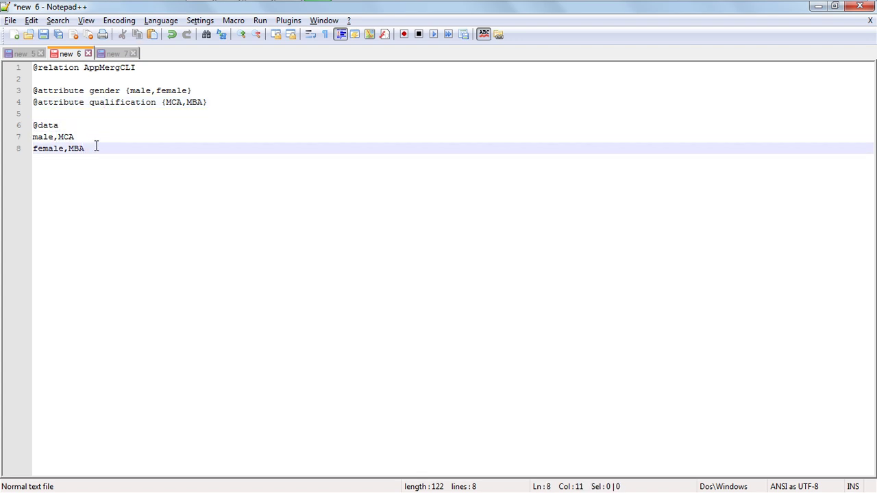
{"action": "left_click", "coordinate": [112, 54]}
{"action": "left_click", "coordinate": [82, 91]}
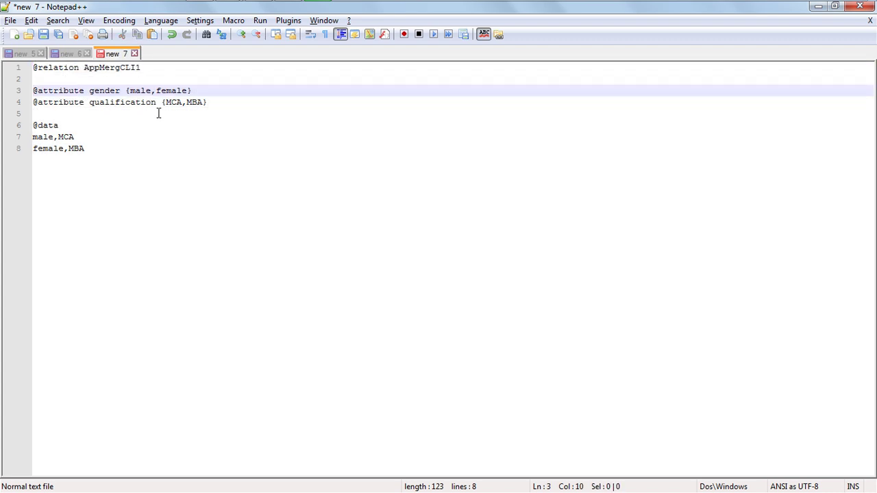
{"action": "left_click", "coordinate": [149, 67]}
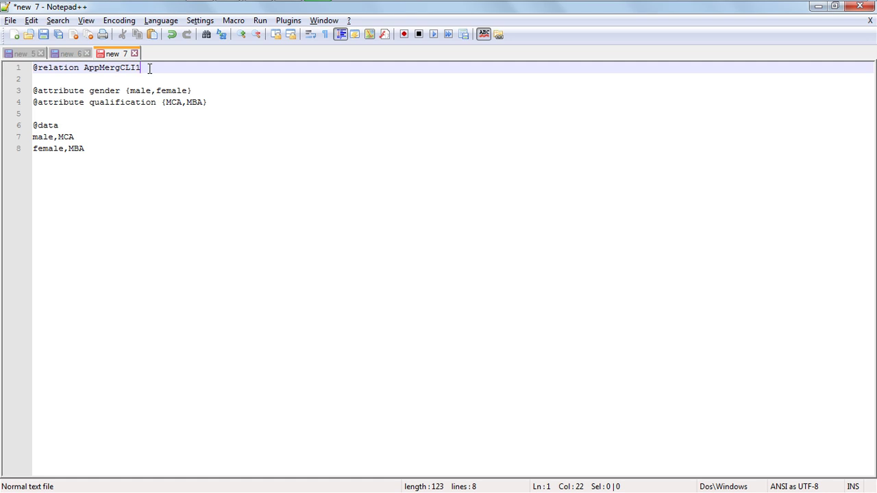
{"action": "left_click_drag", "start_coordinate": [141, 68], "coordinate": [136, 68]}
{"action": "left_click", "coordinate": [159, 125]}
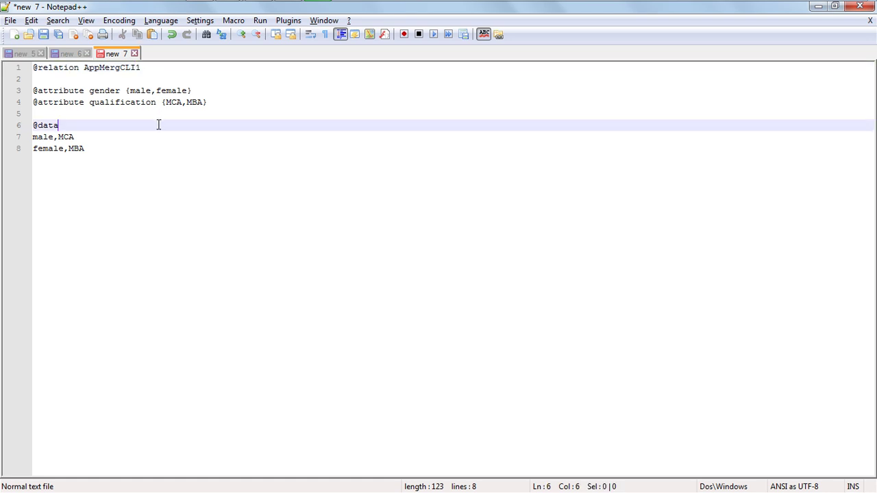
Save the new 6 document in the tut1 folder as "AppMergCLI.arff".
{"action": "left_click", "coordinate": [67, 54]}
{"action": "left_click", "coordinate": [43, 34]}
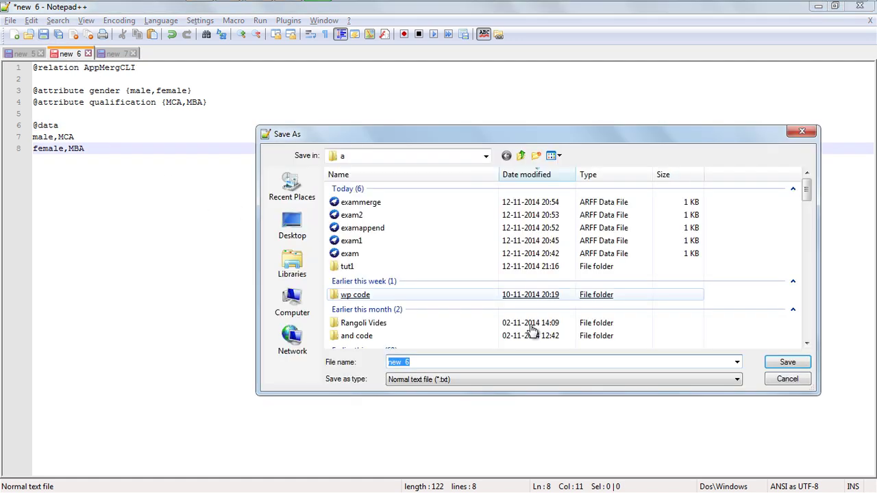
{"action": "double_click", "coordinate": [365, 267]}
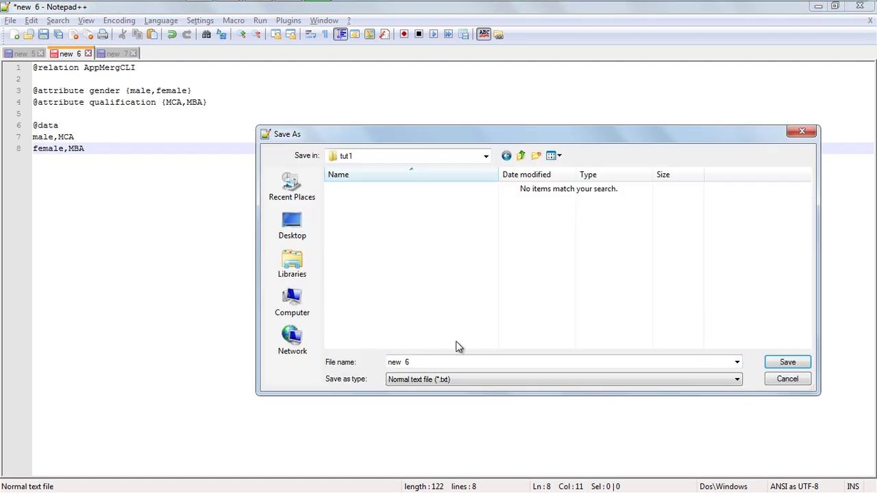
{"action": "double_click", "coordinate": [440, 362]}
{"action": "type", "text": "\"AppMergCLI.arff\""}
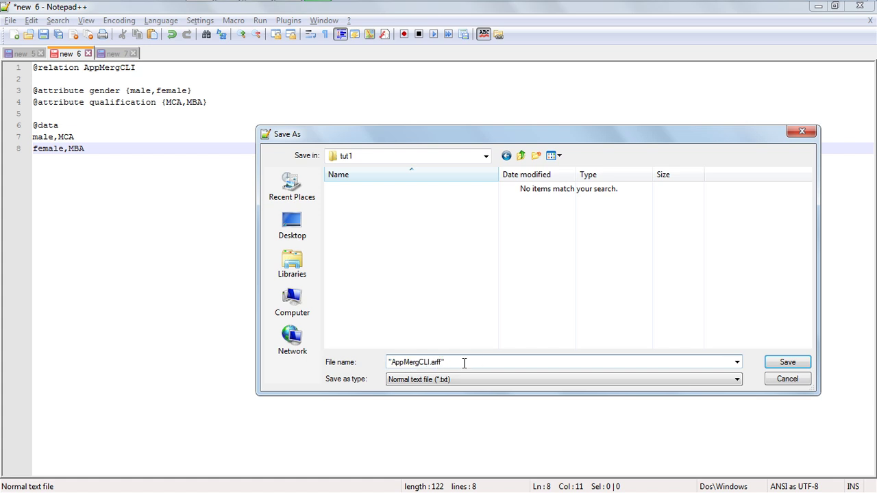
{"action": "left_click", "coordinate": [779, 370]}
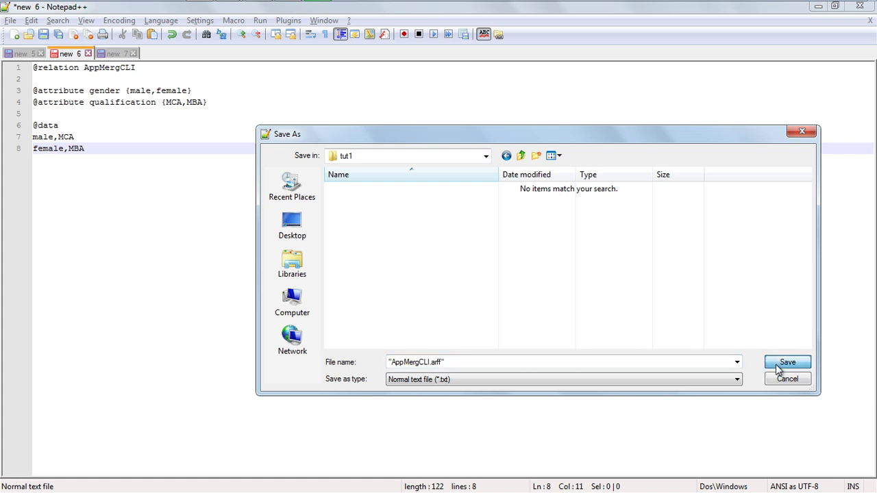
Save the new 7 document in the tut1 folder as "AppMergCLI1.arff".
{"action": "left_click", "coordinate": [146, 54]}
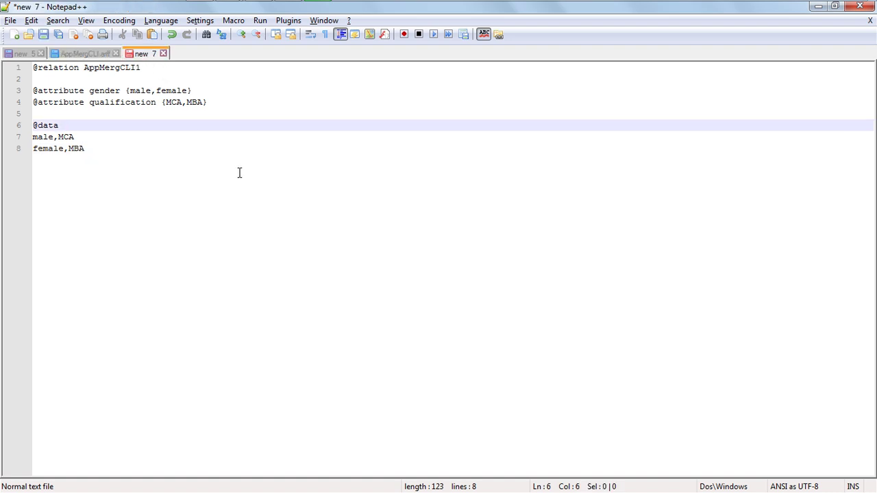
{"action": "key", "text": "ctrl+s"}
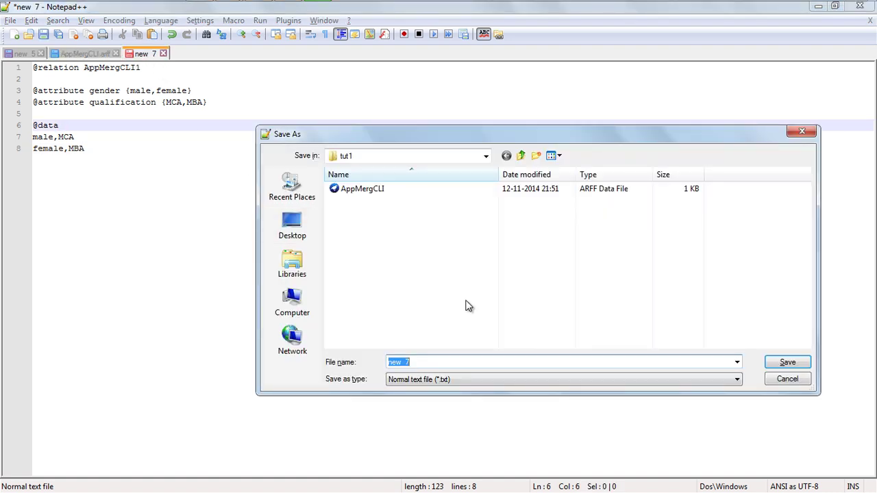
{"action": "type", "text": "\"AppMergCLI.arff\""}
{"action": "key", "text": "Left"}
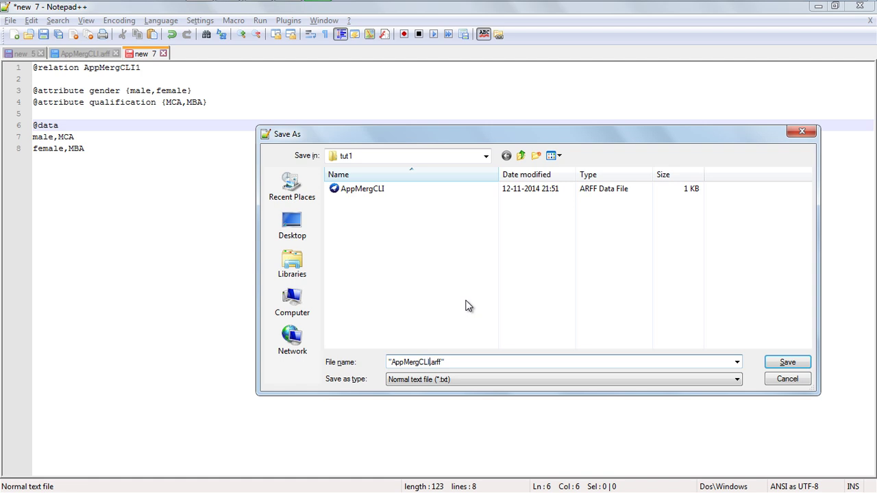
{"action": "type", "text": "1"}
{"action": "key", "text": "Return"}
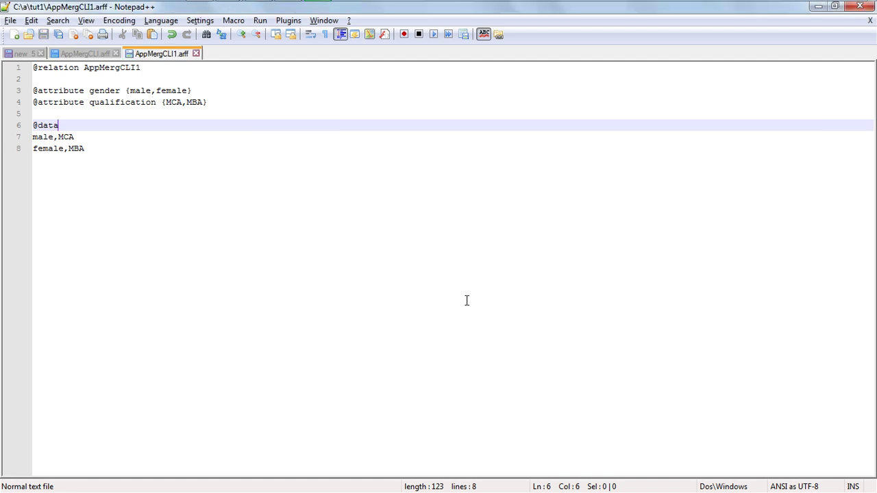
Compare both saved ARFF files, read the append syntax and its attribute requirement in Word, and return to the new 5 document in Notepad++.
{"action": "left_click", "coordinate": [76, 54]}
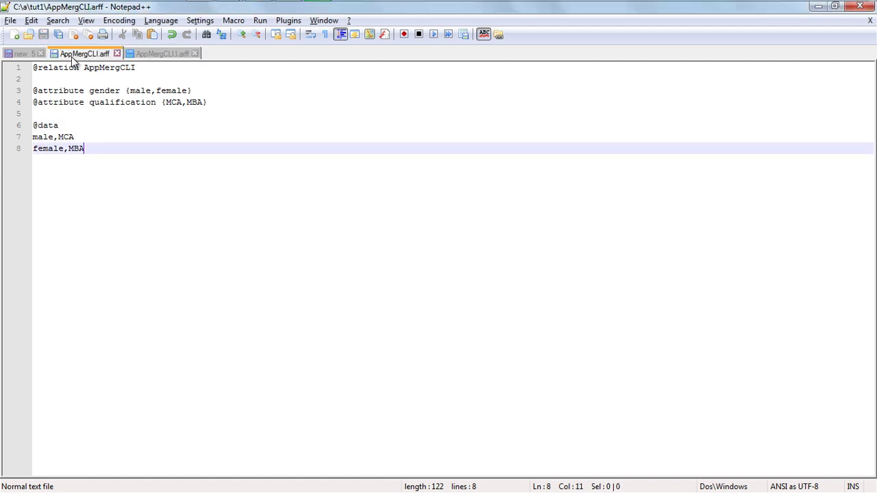
{"action": "left_click", "coordinate": [172, 59]}
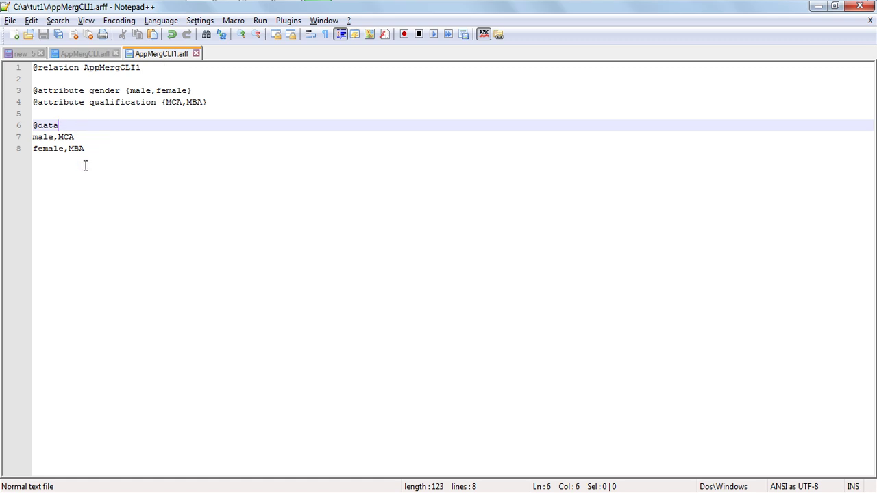
{"action": "left_click", "coordinate": [85, 52]}
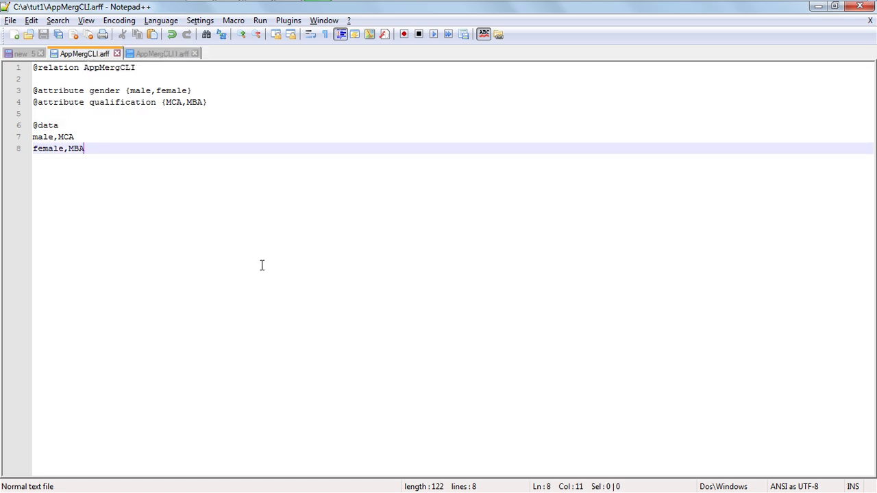
{"action": "key", "text": "alt+Tab"}
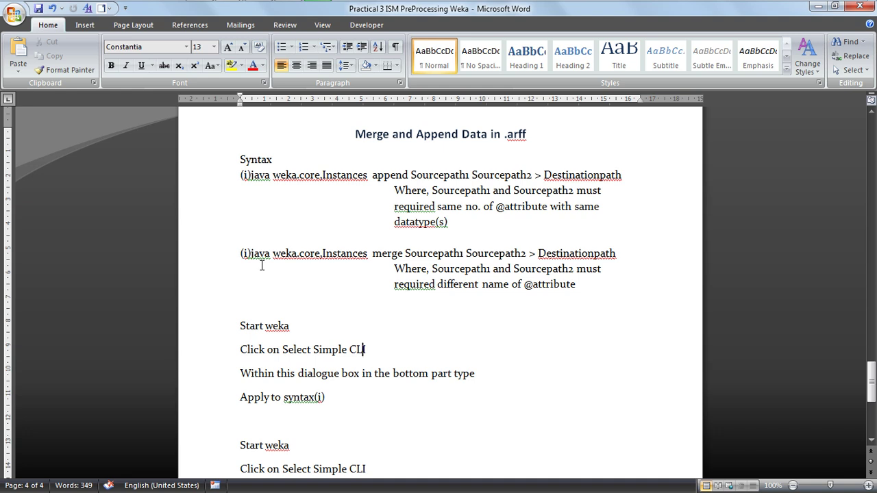
{"action": "left_click_drag", "start_coordinate": [251, 175], "coordinate": [372, 174]}
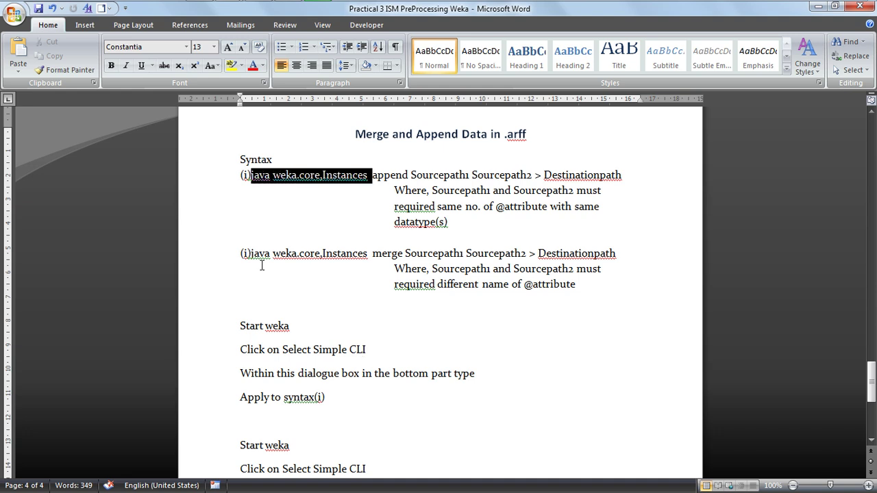
{"action": "key", "text": "Right"}
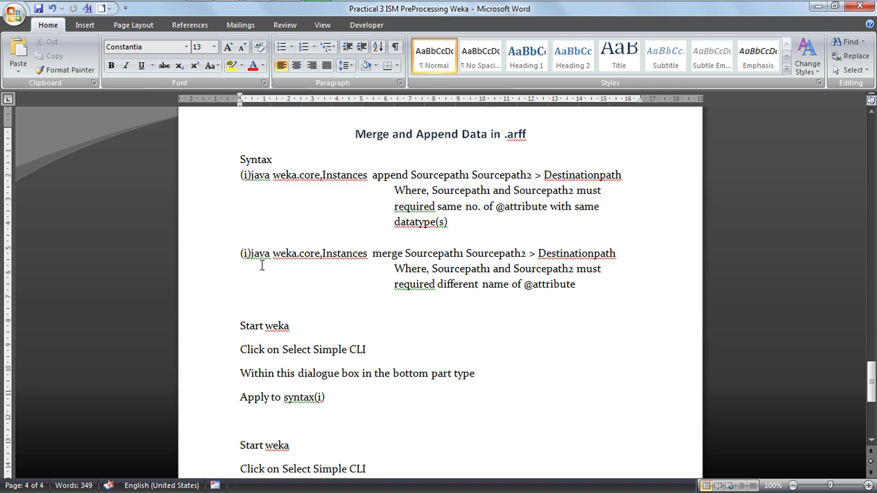
{"action": "mouse_move", "coordinate": [410, 175]}
{"action": "left_mouse_down"}
{"action": "mouse_move", "coordinate": [478, 175]}
{"action": "mouse_move", "coordinate": [471, 174]}
{"action": "left_mouse_up"}
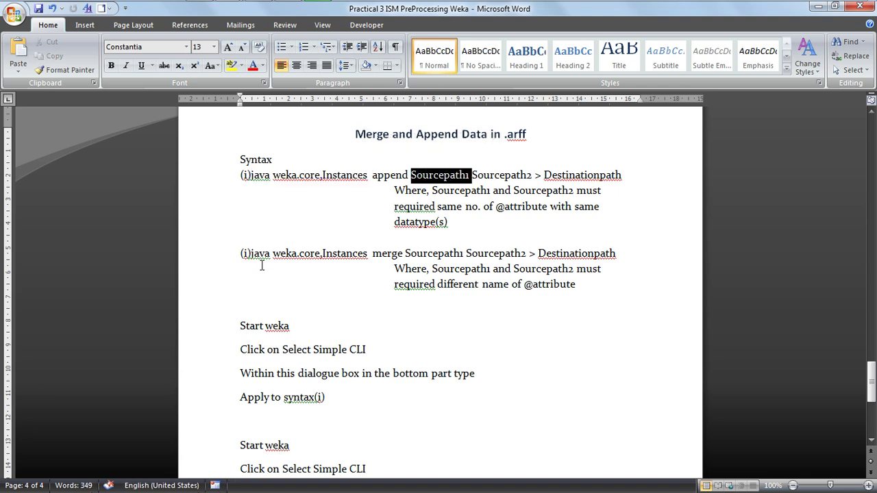
{"action": "left_click", "coordinate": [478, 175]}
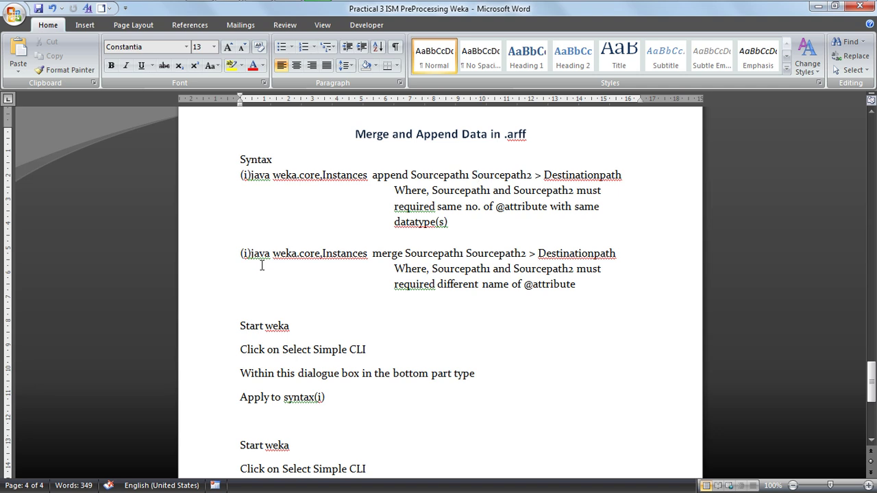
{"action": "key", "text": "ctrl+shift+Down"}
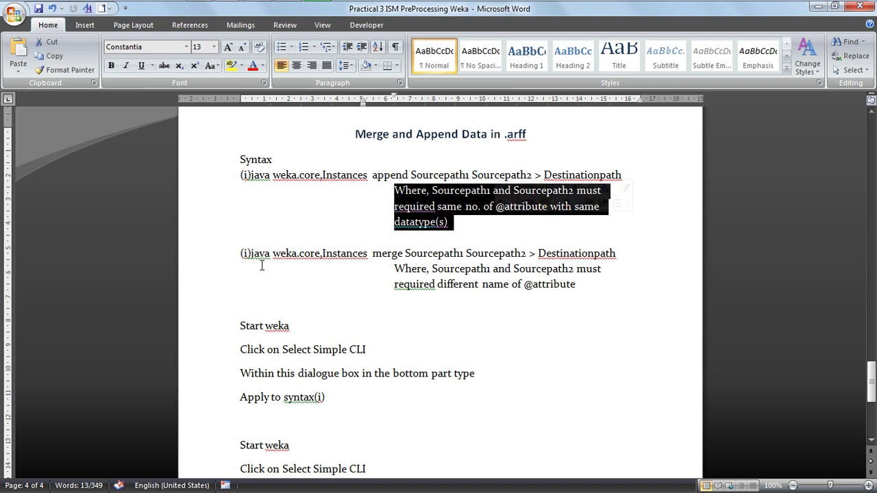
{"action": "key", "text": "Right"}
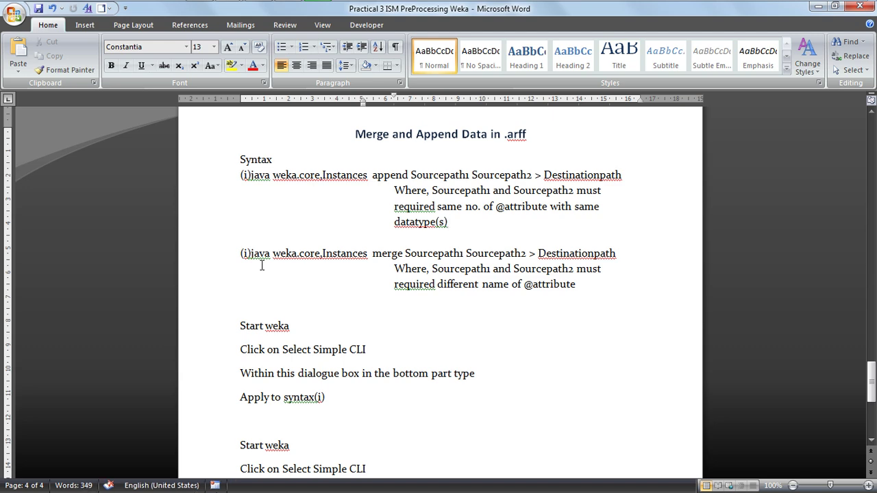
{"action": "key", "text": "alt+Tab"}
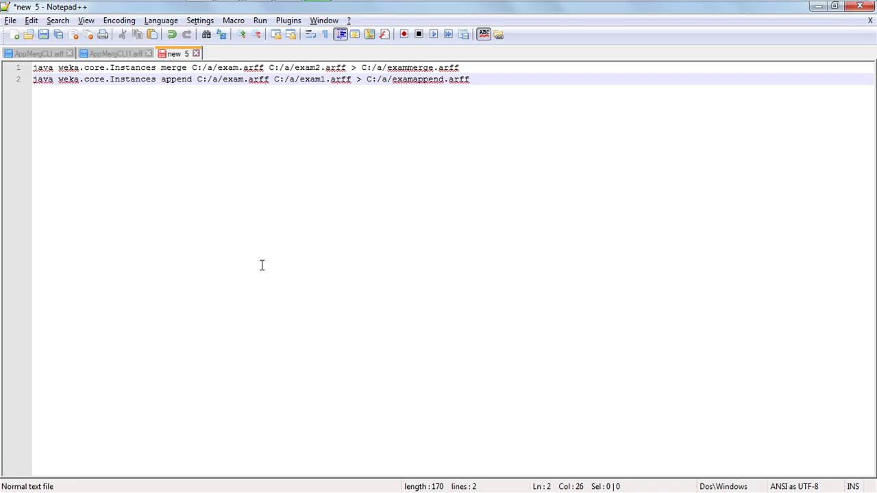
{"action": "key", "text": "Home"}
{"action": "key", "text": "shift+Right"}
{"action": "key", "text": "shift+Right"}
{"action": "key", "text": "shift+Right"}
{"action": "key", "text": "shift+Right"}
{"action": "key", "text": "shift+Right"}
{"action": "key", "text": "shift+Right"}
{"action": "key", "text": "shift+Right"}
{"action": "key", "text": "shift+Right"}
{"action": "key", "text": "shift+Right"}
{"action": "key", "text": "shift+Right"}
{"action": "key", "text": "shift+Right"}
{"action": "key", "text": "shift+Right"}
{"action": "key", "text": "shift+Right"}
{"action": "key", "text": "shift+Right"}
{"action": "key", "text": "shift+Right"}
{"action": "key", "text": "shift+Right"}
{"action": "key", "text": "shift+Right"}
{"action": "key", "text": "shift+Right"}
{"action": "key", "text": "shift+Right"}
{"action": "key", "text": "shift+Right"}
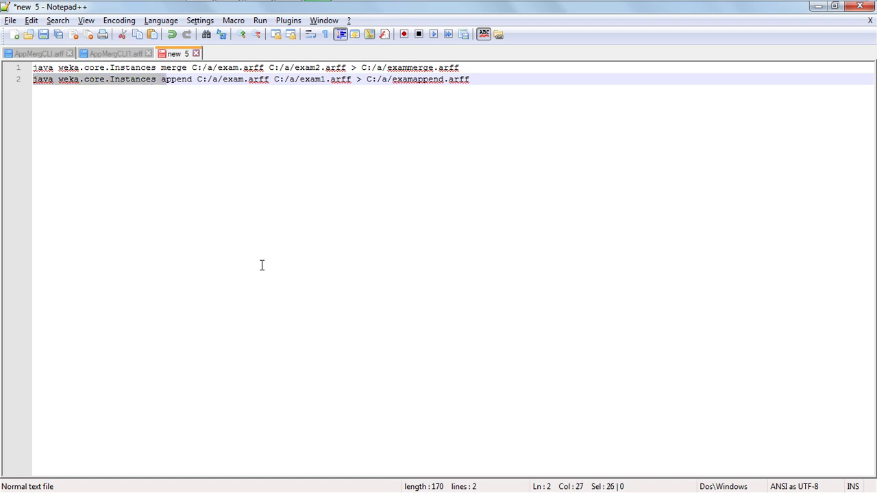
{"action": "scroll", "coordinate": [262, 265], "scroll_direction": "up", "scroll_amount": 2}
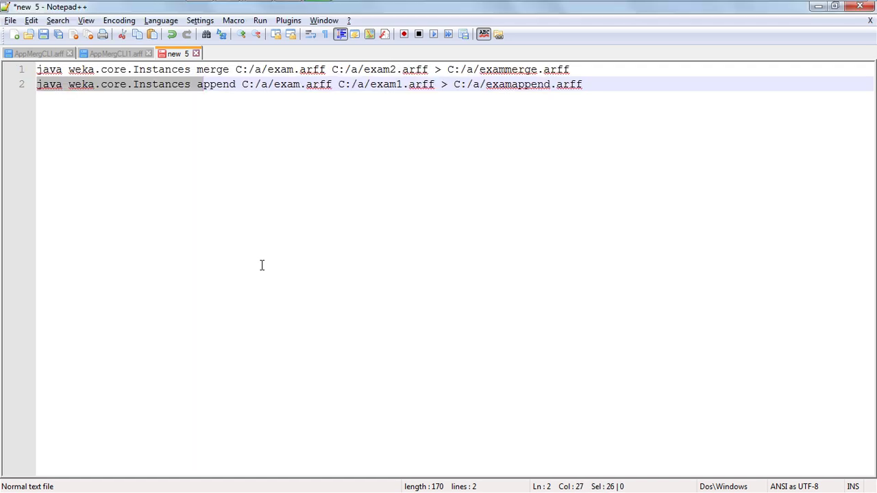
Copy "java weka.core.Instances append" from the second command line of the new 5 document and switch to Word.
{"action": "key", "text": "Home"}
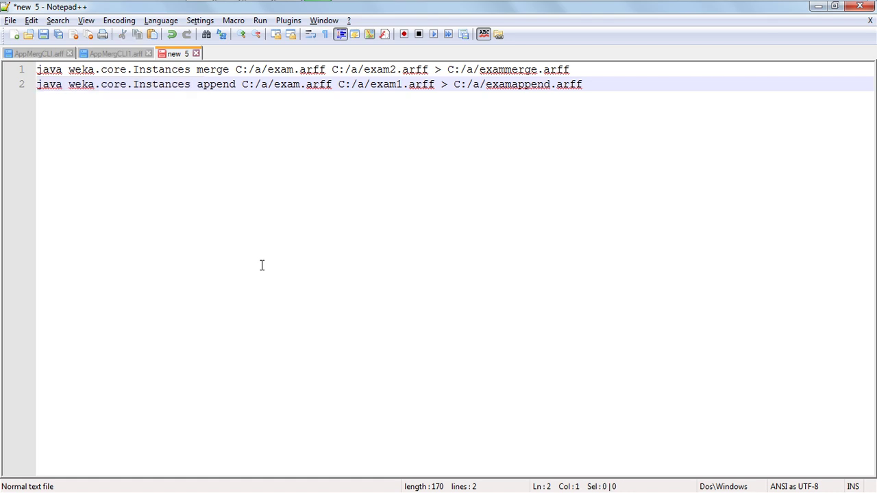
{"action": "key", "text": "ctrl+Right"}
{"action": "key", "text": "ctrl+Right"}
{"action": "key", "text": "ctrl+Right"}
{"action": "key", "text": "ctrl+Right"}
{"action": "key", "text": "ctrl+Right"}
{"action": "key", "text": "ctrl+Right"}
{"action": "key", "text": "ctrl+Right"}
{"action": "key", "text": "Left"}
{"action": "key", "text": "shift+Left"}
{"action": "key", "text": "shift+Left"}
{"action": "key", "text": "shift+Left"}
{"action": "key", "text": "shift+Left"}
{"action": "key", "text": "shift+Left"}
{"action": "key", "text": "shift+Left"}
{"action": "key", "text": "shift+Left"}
{"action": "key", "text": "shift+Left"}
{"action": "key", "text": "shift+Left"}
{"action": "key", "text": "shift+Left"}
{"action": "key", "text": "shift+Left"}
{"action": "key", "text": "shift+Left"}
{"action": "key", "text": "shift+Left"}
{"action": "key", "text": "shift+Left"}
{"action": "key", "text": "shift+Left"}
{"action": "key", "text": "shift+Left"}
{"action": "key", "text": "shift+Left"}
{"action": "key", "text": "shift+Left"}
{"action": "key", "text": "shift+Left"}
{"action": "key", "text": "shift+Left"}
{"action": "key", "text": "ctrl+c"}
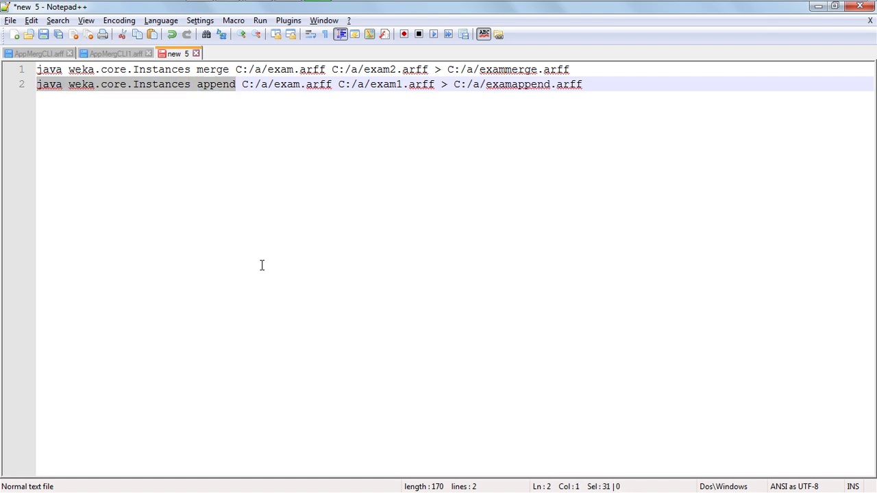
{"action": "key", "text": "alt+Tab"}
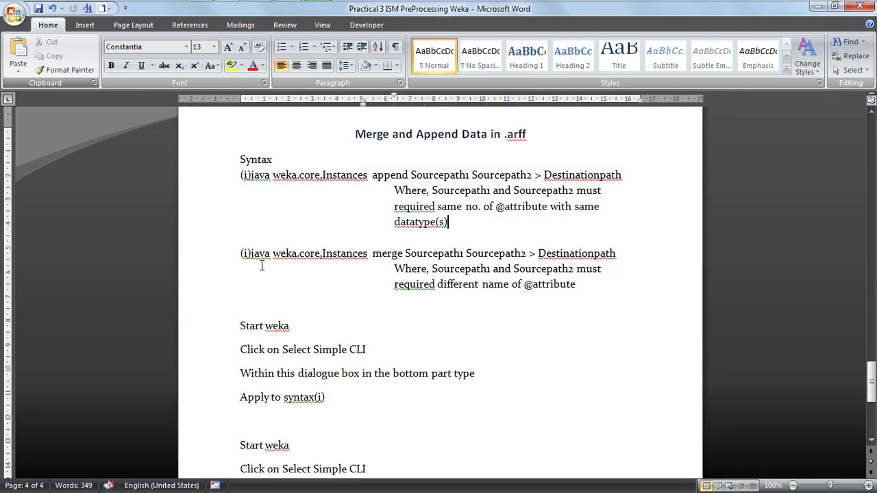
Switch to the Weka GUI Chooser, open Simple CLI and paste "java weka.core.Instances append" as the command.
{"action": "key", "text": "alt+Tab"}
{"action": "key", "text": "alt+Tab"}
{"action": "key", "text": "alt+Tab"}
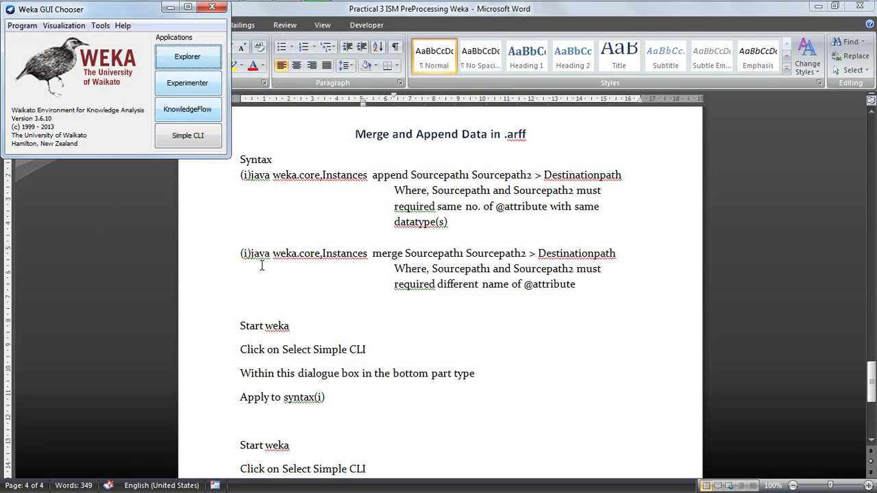
{"action": "left_click", "coordinate": [187, 135]}
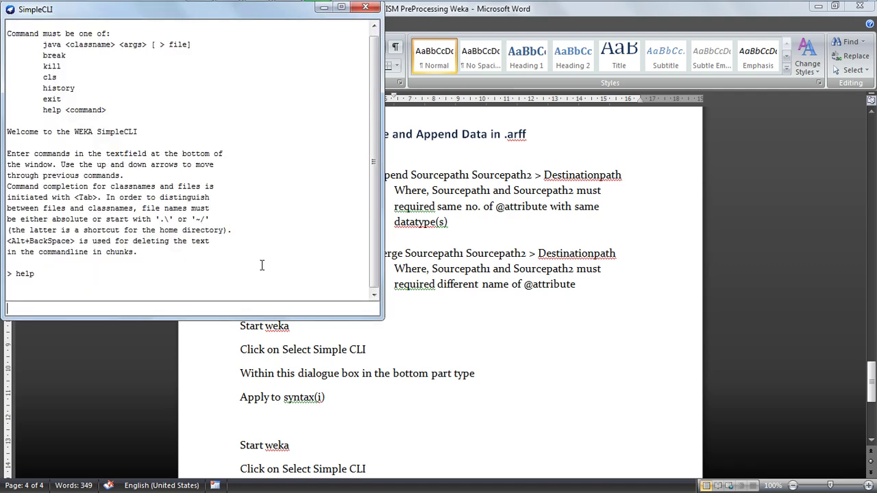
{"action": "key", "text": "ctrl+v"}
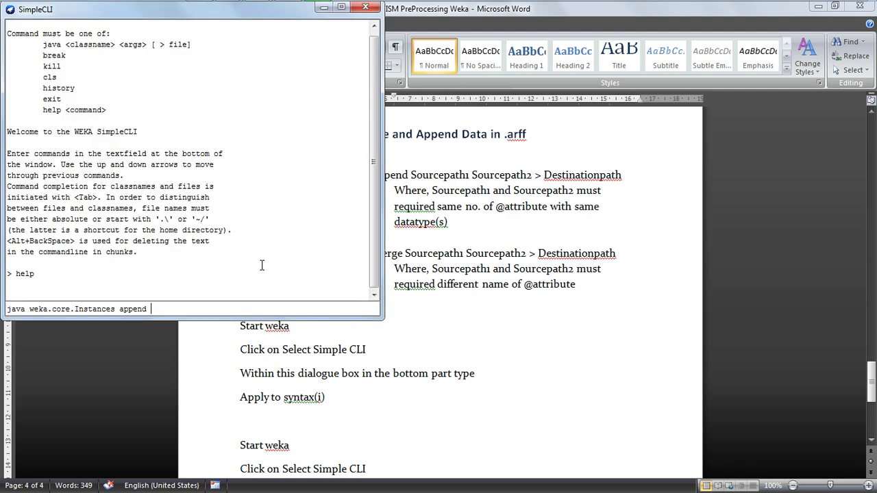
Copy the full file path of AppMergCLI.arff from Notepad++ and paste it as the first source path in Simple CLI's append command.
{"action": "key", "text": "alt+Tab"}
{"action": "key", "text": "alt+Tab"}
{"action": "key", "text": "alt+Tab"}
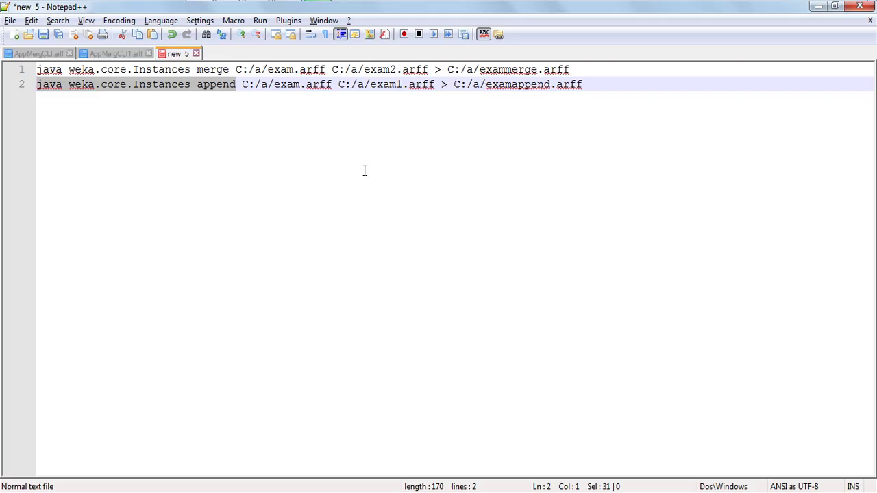
{"action": "key", "text": "ctrl+Page_Down"}
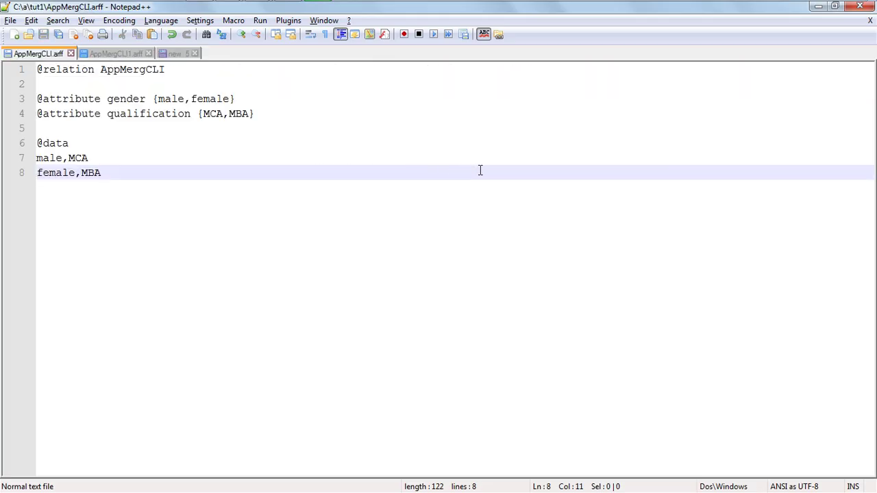
{"action": "key", "text": "shift+F10"}
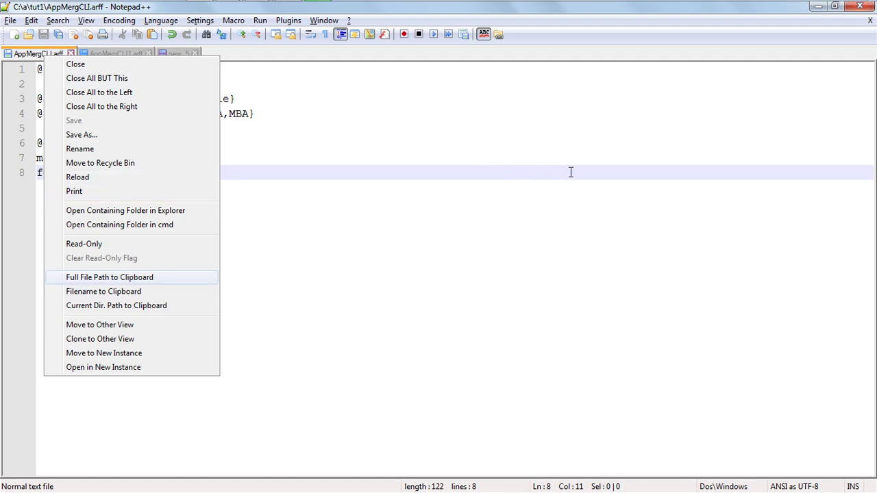
{"action": "key", "text": "Return"}
{"action": "key", "text": "alt+Tab"}
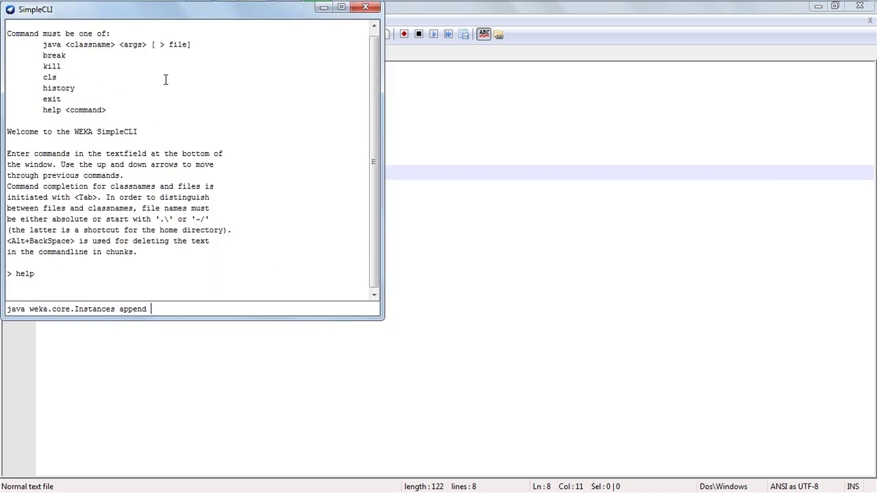
{"action": "type", "text": "C:\\a\\tut1\\AppMergCLI.arff"}
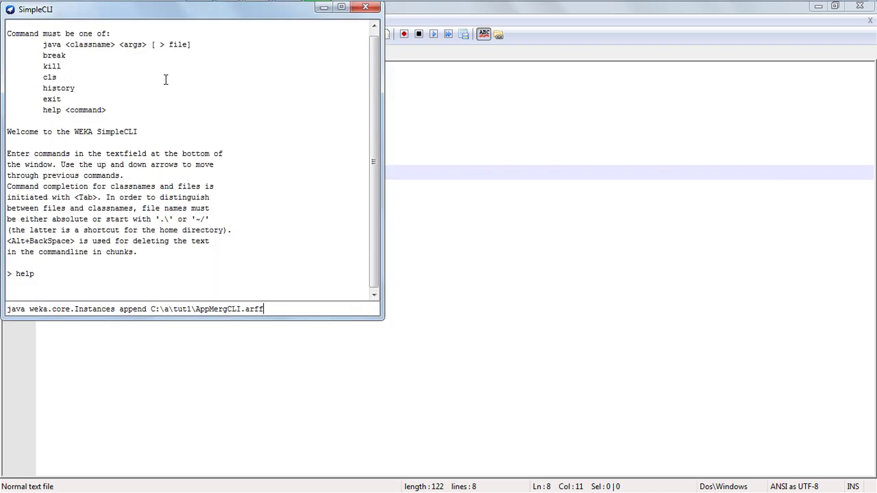
Replace the backslashes in the first source path with forward slashes, giving C:/a/tut1/AppMergCLI.arff.
{"action": "key", "text": "Left"}
{"action": "key", "text": "Left"}
{"action": "key", "text": "Left"}
{"action": "key", "text": "Left"}
{"action": "key", "text": "Left"}
{"action": "key", "text": "Left"}
{"action": "key", "text": "Left"}
{"action": "key", "text": "Left"}
{"action": "key", "text": "Left"}
{"action": "key", "text": "Left"}
{"action": "key", "text": "Left"}
{"action": "key", "text": "Left"}
{"action": "key", "text": "Left"}
{"action": "key", "text": "Left"}
{"action": "key", "text": "Left"}
{"action": "key", "text": "Left"}
{"action": "key", "text": "Left"}
{"action": "key", "text": "Left"}
{"action": "key", "text": "Left"}
{"action": "key", "text": "Left"}
{"action": "key", "text": "BackSpace"}
{"action": "type", "text": "/"}
{"action": "key", "text": "BackSpace"}
{"action": "type", "text": "/"}
{"action": "key", "text": "BackSpace"}
{"action": "type", "text": "/"}
{"action": "key", "text": "alt+Tab"}
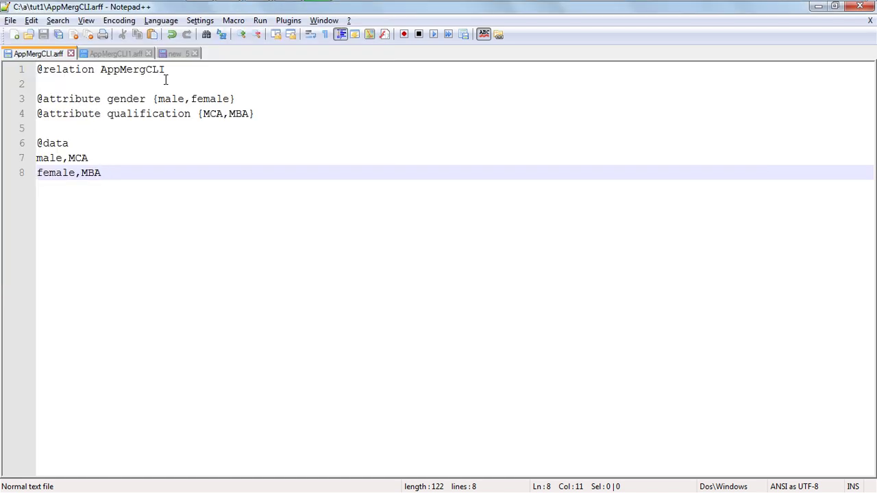
{"action": "key", "text": "ctrl+Tab"}
{"action": "right_click", "coordinate": [116, 54]}
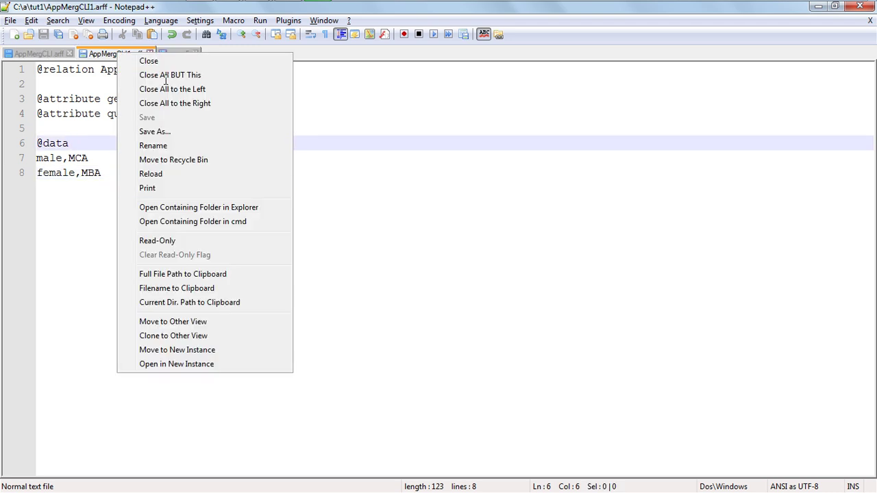
{"action": "key", "text": "alt+Tab"}
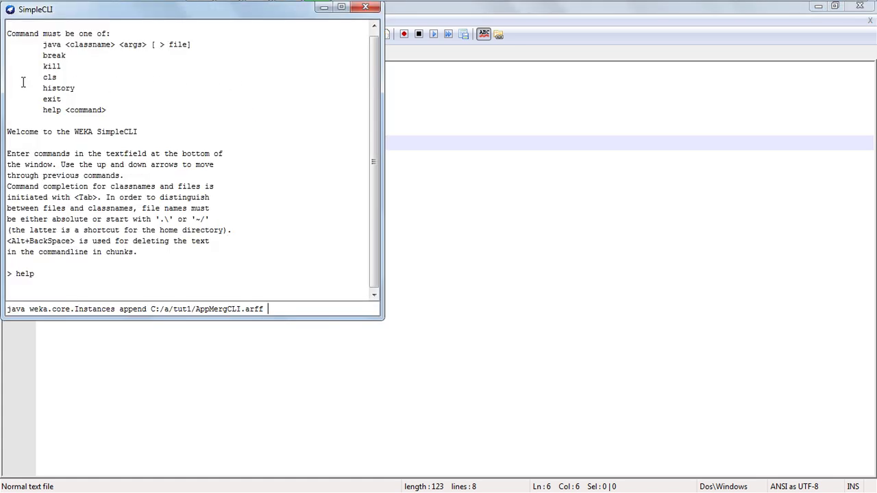
Duplicate the first source path C:/a/tut1/AppMergCLI.arff at the end of the append command.
{"action": "key", "text": "shift+Home"}
{"action": "key", "text": "ctrl+shift+Right"}
{"action": "key", "text": "ctrl+shift+Right"}
{"action": "key", "text": "ctrl+shift+Right"}
{"action": "key", "text": "ctrl+shift+Right"}
{"action": "key", "text": "ctrl+shift+Right"}
{"action": "key", "text": "ctrl+shift+Right"}
{"action": "key", "text": "ctrl+shift+Right"}
{"action": "key", "text": "shift+Left"}
{"action": "key", "text": "shift+Left"}
{"action": "key", "text": "shift+Left"}
{"action": "key", "text": "shift+Left"}
{"action": "key", "text": "ctrl+c"}
{"action": "key", "text": "End"}
{"action": "key", "text": "ctrl+v"}
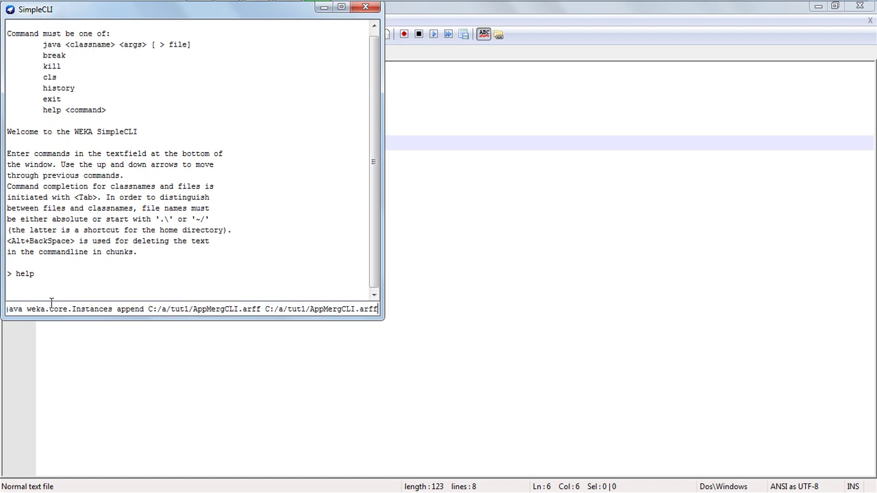
Change the second source path in the append command to C:/a/tut1/AppMergCLI1.arff.
{"action": "key", "text": "Left"}
{"action": "key", "text": "Left"}
{"action": "key", "text": "Left"}
{"action": "key", "text": "Left"}
{"action": "key", "text": "Left"}
{"action": "type", "text": "1"}
{"action": "key", "text": "End"}
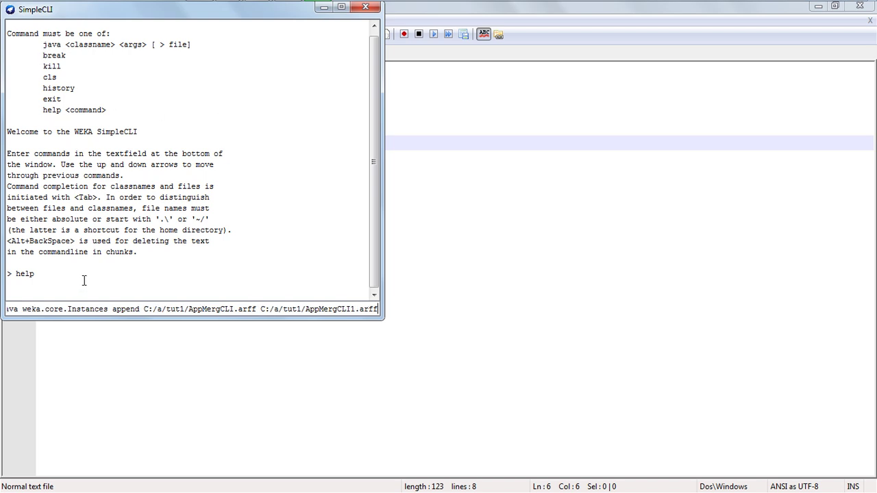
Redirect the append command's output to C:/a/AppMergCLIappend.arff and run the command.
{"action": "type", "text": ">"}
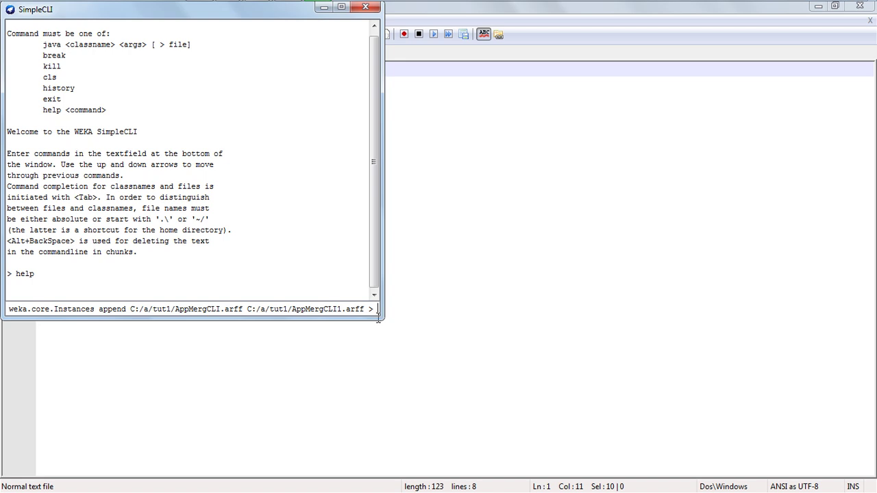
{"action": "type", "text": "C:/a/AppMergCLIappend.arff"}
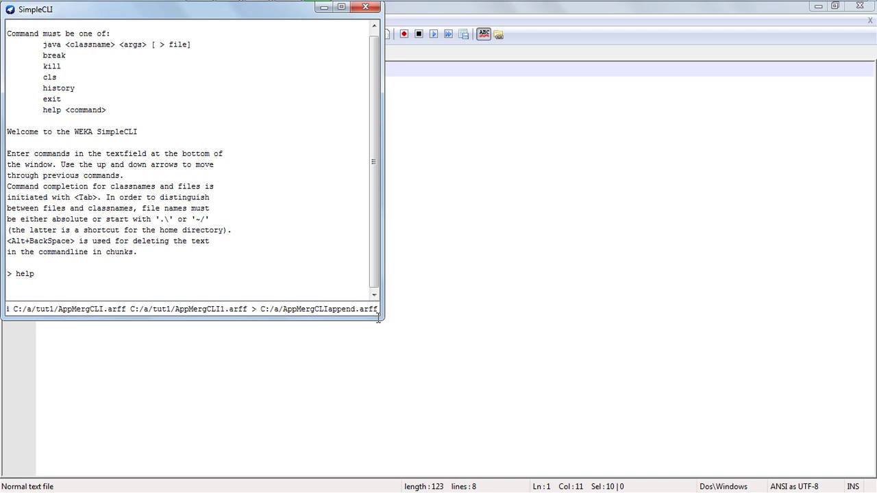
{"action": "key", "text": "shift+Right"}
{"action": "key", "text": "shift+Right"}
{"action": "key", "text": "Right"}
{"action": "key", "text": "Right"}
{"action": "key", "text": "shift+Left"}
{"action": "key", "text": "Right"}
{"action": "key", "text": "Right"}
{"action": "key", "text": "shift+Right"}
{"action": "key", "text": "shift+Right"}
{"action": "key", "text": "shift+Right"}
{"action": "key", "text": "shift+Right"}
{"action": "key", "text": "shift+Right"}
{"action": "key", "text": "shift+Right"}
{"action": "key", "text": "shift+Right"}
{"action": "key", "text": "shift+Right"}
{"action": "key", "text": "shift+Right"}
{"action": "key", "text": "shift+Right"}
{"action": "key", "text": "shift+Right"}
{"action": "key", "text": "Right"}
{"action": "key", "text": "Return"}
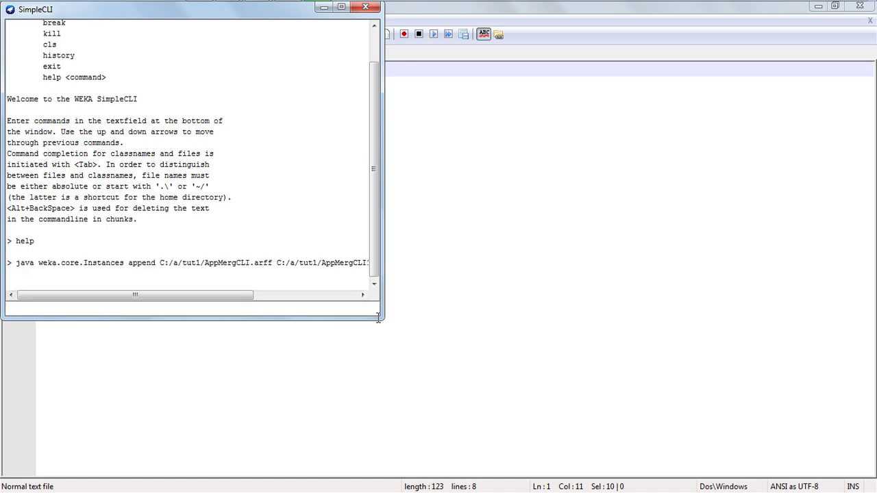
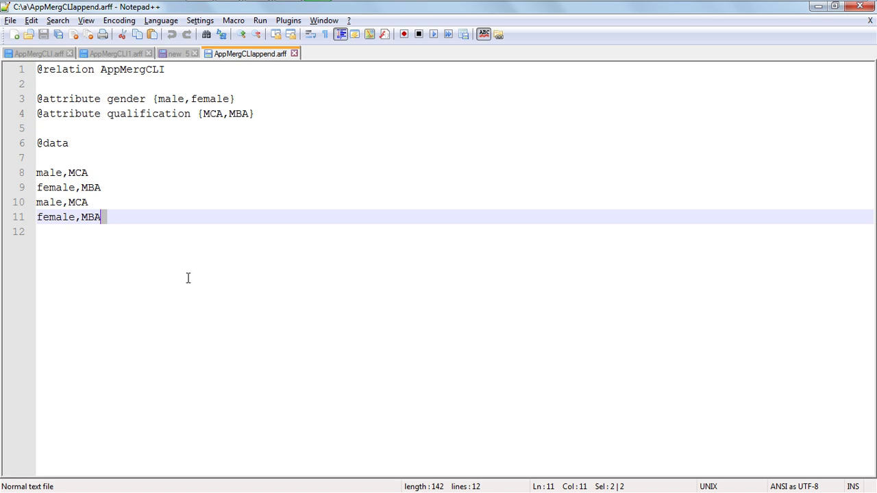
Close AppMergCLIappend.arff in Notepad++ and copy the entire contents of AppMergCLI1.arff into a new document.
{"action": "key", "text": "Left"}
{"action": "key", "text": "ctrl+w"}
{"action": "key", "text": "ctrl+a"}
{"action": "key", "text": "ctrl+c"}
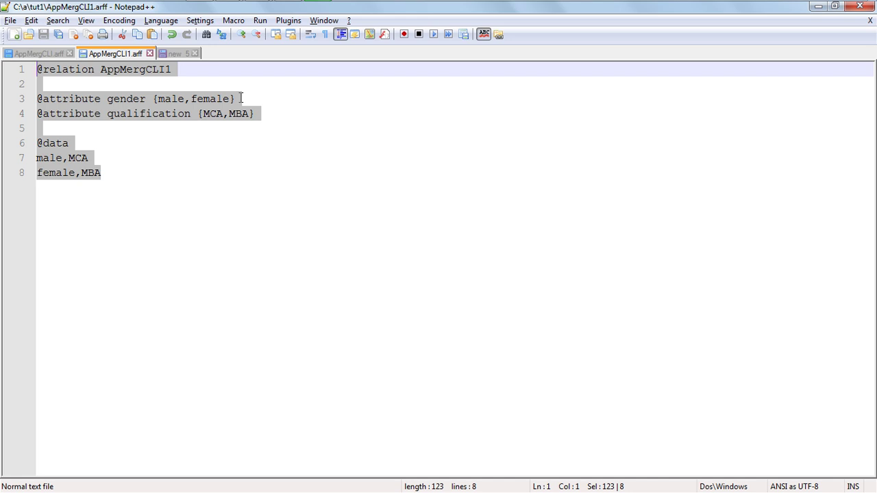
{"action": "key", "text": "ctrl+n"}
{"action": "key", "text": "ctrl+v"}
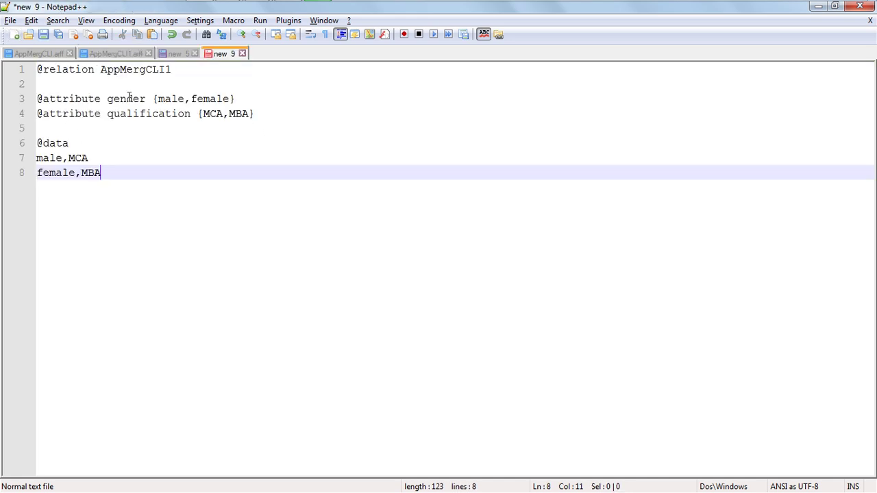
Change the relation name in the new 9 document to AppMergCLI2.
{"action": "key", "text": "ctrl+Home"}
{"action": "key", "text": "End"}
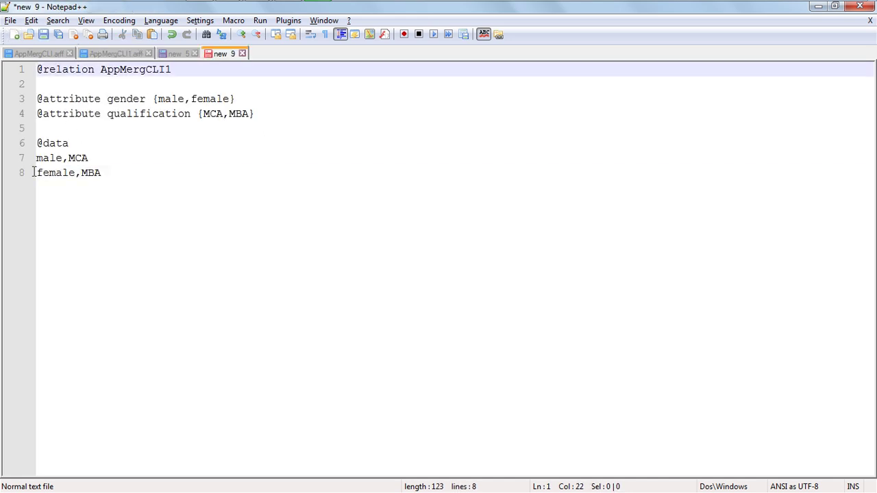
{"action": "key", "text": "BackSpace"}
{"action": "type", "text": "2"}
Rename the two attributes in the new 9 document to gender1 and qualification1.
{"action": "key", "text": "Down"}
{"action": "key", "text": "Down"}
{"action": "key", "text": "Left"}
{"action": "key", "text": "Left"}
{"action": "key", "text": "Left"}
{"action": "key", "text": "Left"}
{"action": "type", "text": "1"}
{"action": "key", "text": "Down"}
{"action": "key", "text": "End"}
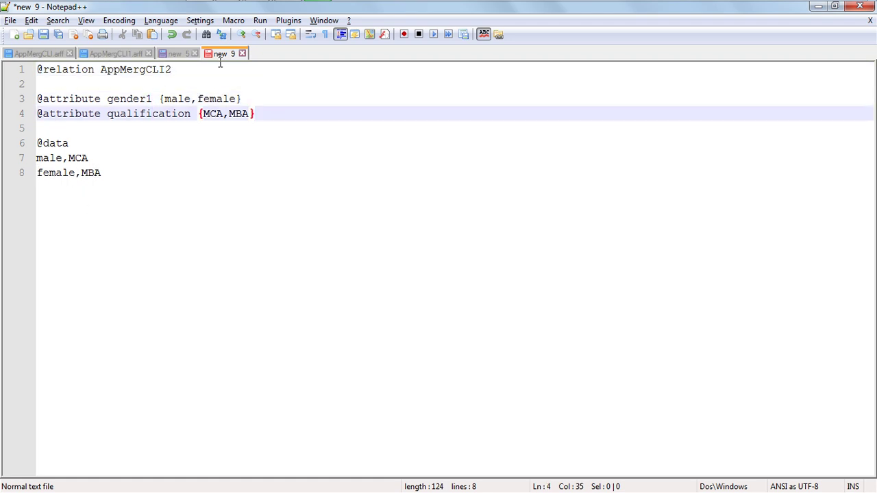
{"action": "key", "text": "Left"}
{"action": "key", "text": "Left"}
{"action": "key", "text": "Left"}
{"action": "key", "text": "Left"}
{"action": "key", "text": "Left"}
{"action": "key", "text": "Left"}
{"action": "key", "text": "Left"}
{"action": "key", "text": "Left"}
{"action": "key", "text": "Left"}
{"action": "key", "text": "Left"}
{"action": "type", "text": "1"}
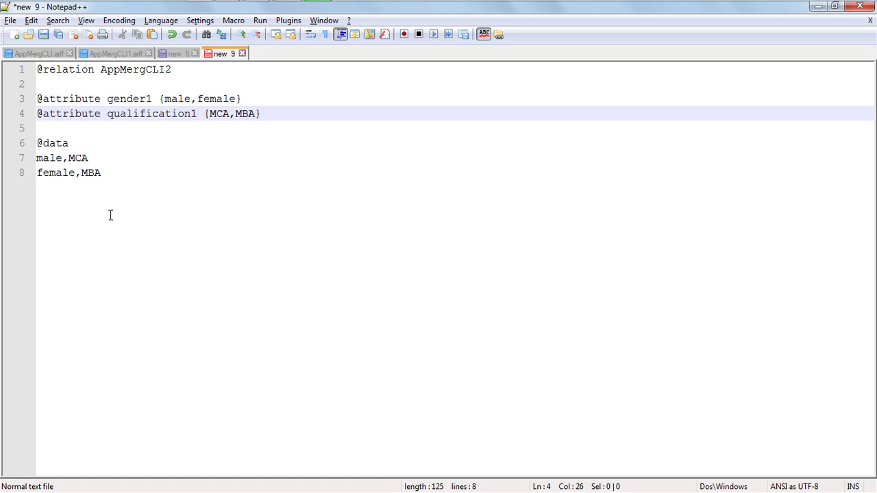
Copy the relation name AppMergCLI2 from the first line of the new 9 document.
{"action": "key", "text": "ctrl+s"}
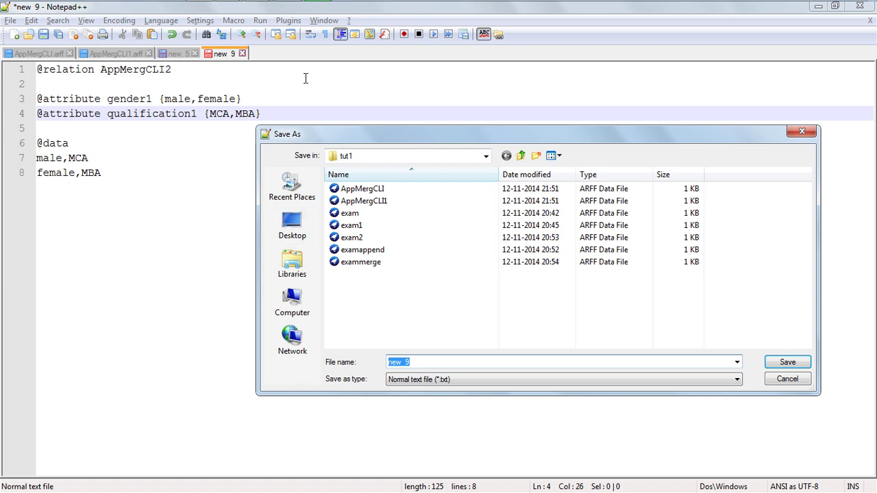
{"action": "key", "text": "Escape"}
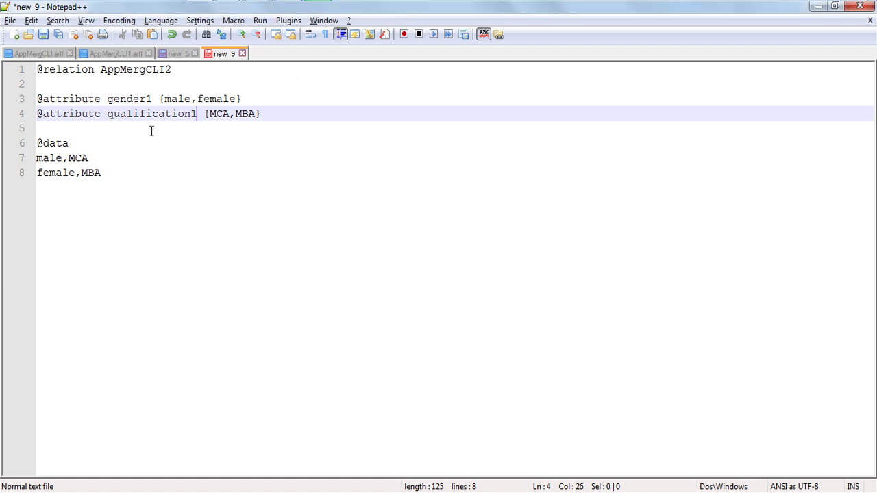
{"action": "key", "text": "Up"}
{"action": "key", "text": "Up"}
{"action": "key", "text": "Up"}
{"action": "key", "text": "shift+Left"}
{"action": "key", "text": "shift+Left"}
{"action": "key", "text": "shift+Left"}
{"action": "key", "text": "shift+Left"}
{"action": "key", "text": "shift+Left"}
{"action": "key", "text": "shift+Left"}
{"action": "key", "text": "shift+Left"}
{"action": "key", "text": "shift+Left"}
{"action": "key", "text": "shift+Left"}
{"action": "key", "text": "shift+Left"}
{"action": "key", "text": "shift+Left"}
{"action": "key", "text": "ctrl+c"}
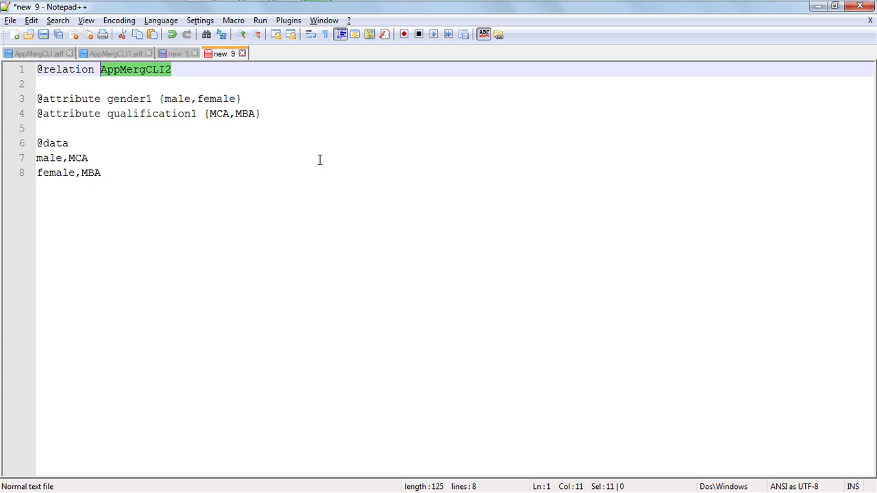
Save the new 9 document in the tut1 folder as "AppMergCLI2.arff".
{"action": "key", "text": "alt+Tab"}
{"action": "key", "text": "alt+Tab"}
{"action": "key", "text": "ctrl+s"}
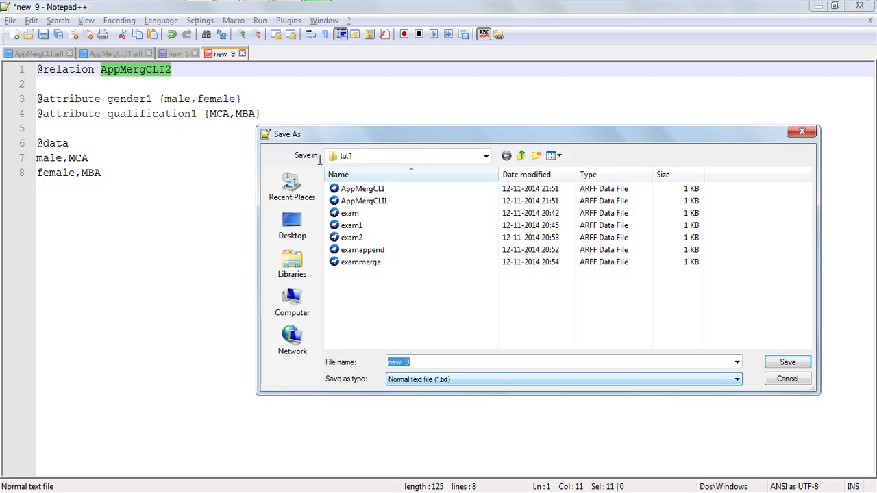
{"action": "key", "text": "ctrl+v"}
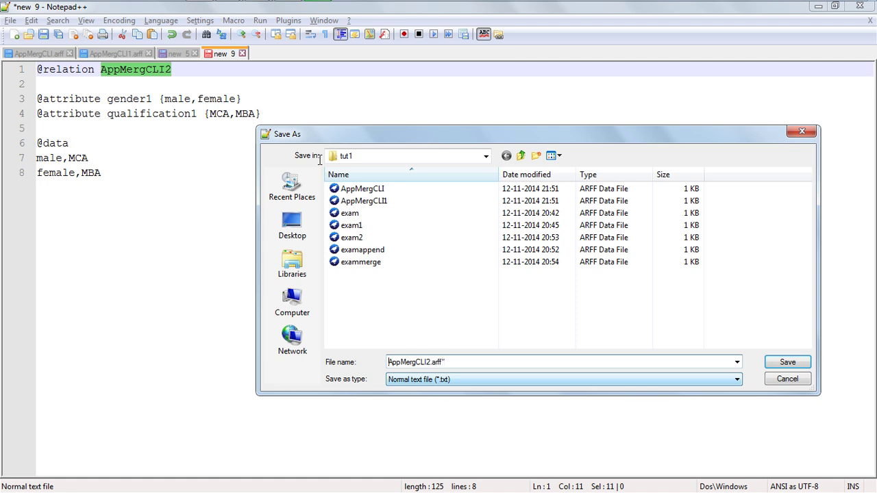
{"action": "type", "text": ".arff\""}
{"action": "key", "text": "Home"}
{"action": "type", "text": "\""}
{"action": "key", "text": "Return"}
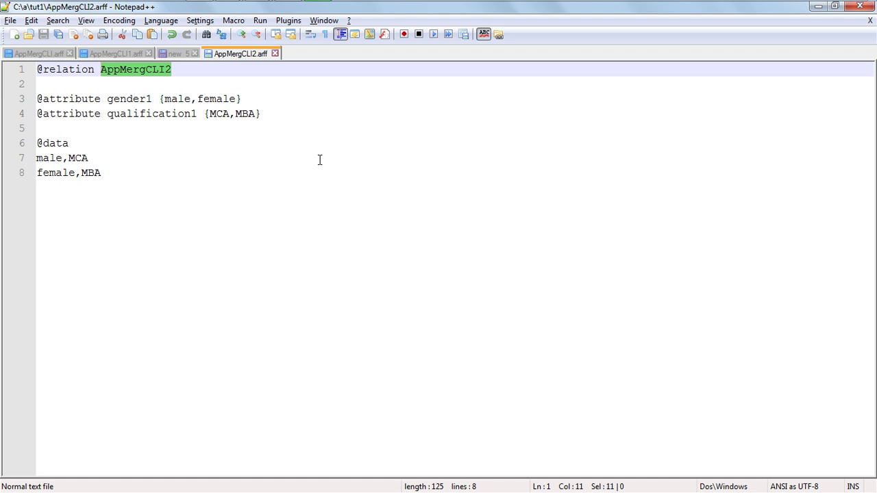
Compare the attribute names in AppMergCLI2.arff with those in AppMergCLI.arff.
{"action": "key", "text": "ctrl+End"}
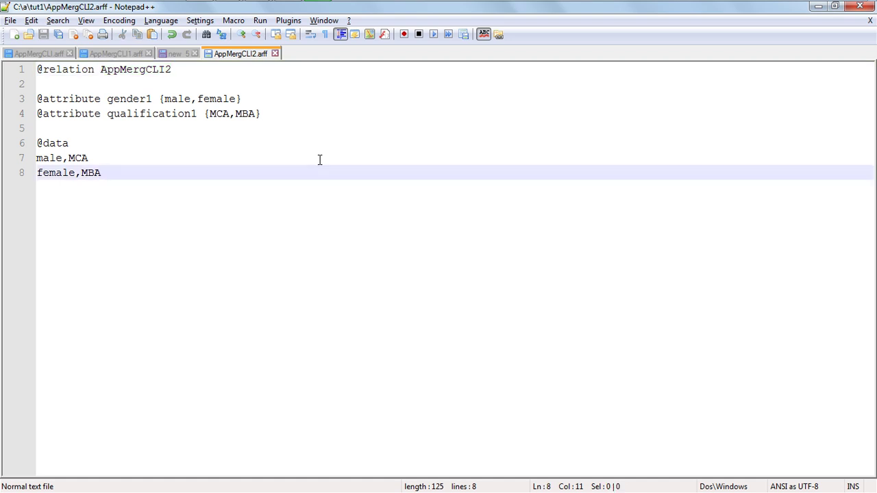
{"action": "key", "text": "ctrl+Tab"}
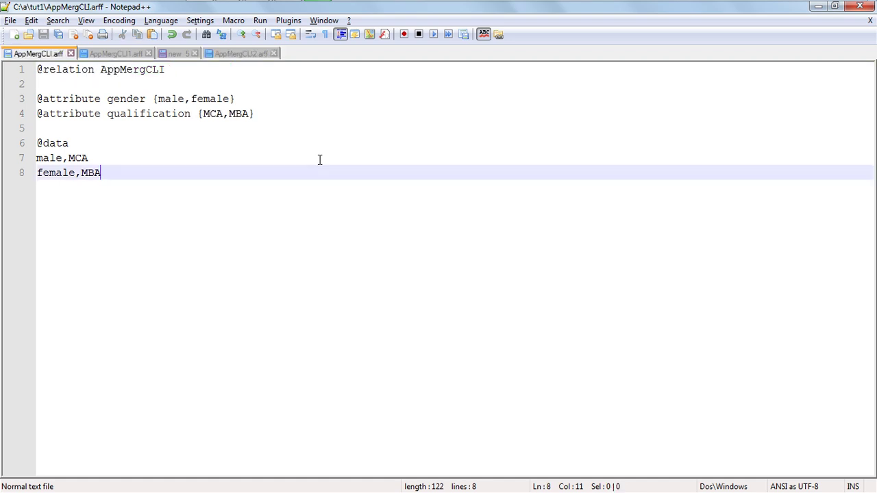
{"action": "key", "text": "ctrl+Tab"}
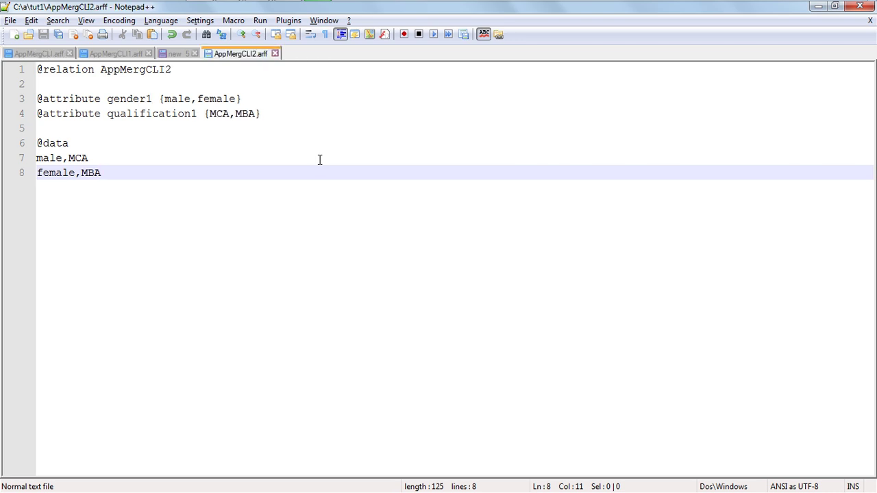
Switch to Weka's SimpleCLI window and recall the previous append command for editing.
{"action": "key", "text": "alt+Tab"}
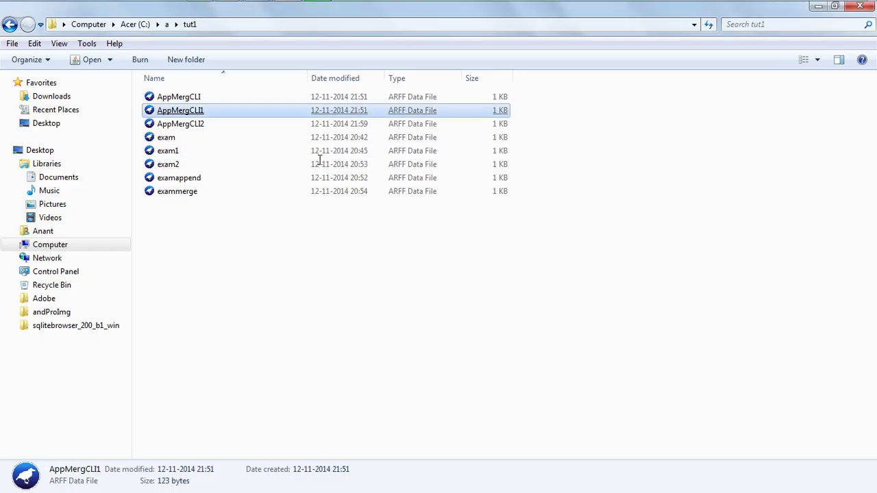
{"action": "key", "text": "alt+Tab"}
{"action": "key", "text": "alt+Tab"}
{"action": "key", "text": "alt+Tab"}
{"action": "key", "text": "alt+Tab"}
{"action": "key", "text": "alt+Tab"}
{"action": "key", "text": "alt+Tab"}
{"action": "key", "text": "alt+Tab"}
{"action": "key", "text": "alt+Tab"}
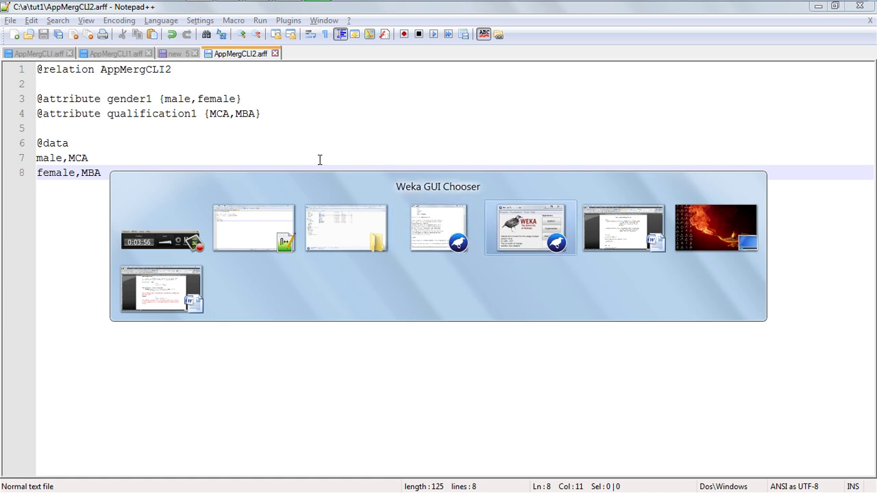
{"action": "key", "text": "alt+Tab"}
{"action": "key", "text": "alt+Tab"}
{"action": "key", "text": "alt+Tab"}
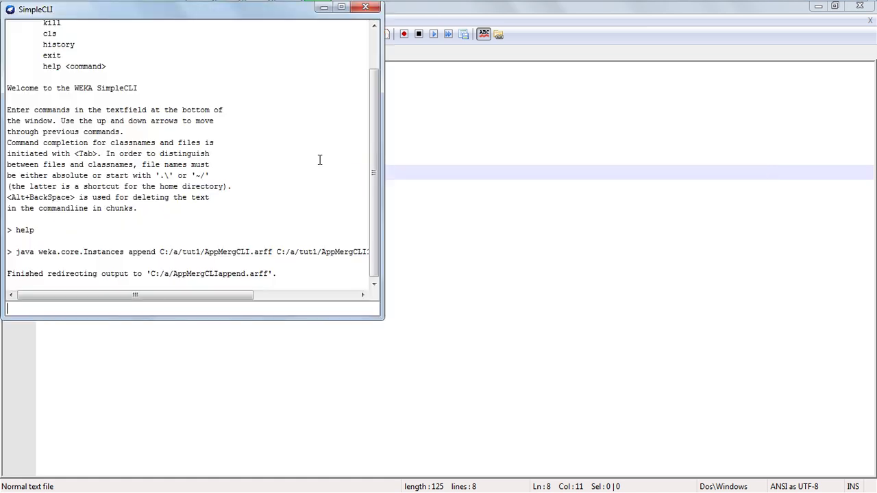
{"action": "key", "text": "Up"}
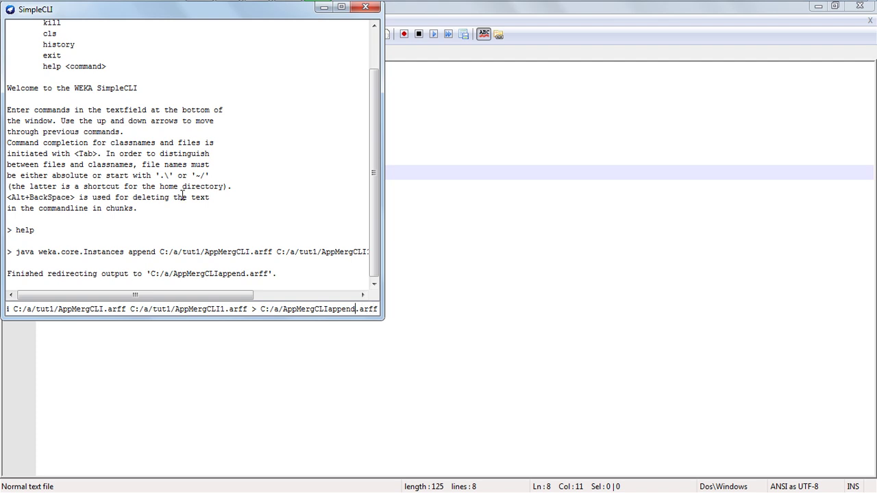
Change the output file in the recalled command to C:/a/AppMergCLImerge.arff.
{"action": "key", "text": "Left"}
{"action": "key", "text": "Left"}
{"action": "key", "text": "Left"}
{"action": "key", "text": "Left"}
{"action": "key", "text": "Left"}
{"action": "key", "text": "BackSpace"}
{"action": "key", "text": "BackSpace"}
{"action": "key", "text": "BackSpace"}
{"action": "key", "text": "BackSpace"}
{"action": "key", "text": "BackSpace"}
{"action": "key", "text": "BackSpace"}
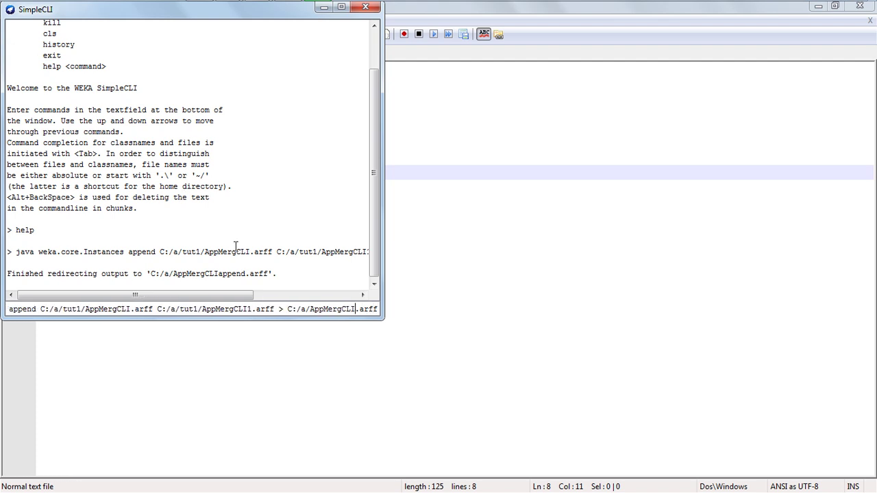
{"action": "type", "text": "merge"}
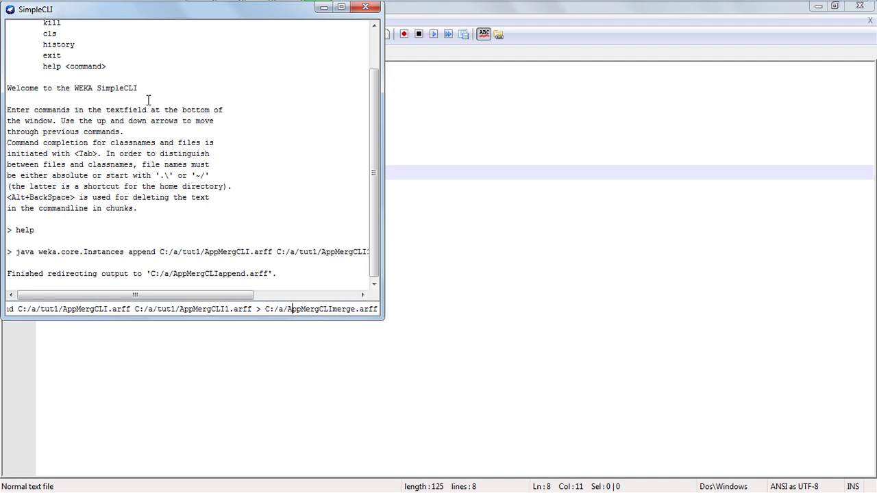
Change the second input file in the command to C:/a/tut1/AppMergCLI2.arff.
{"action": "key", "text": "Left"}
{"action": "key", "text": "Left"}
{"action": "key", "text": "Left"}
{"action": "key", "text": "Left"}
{"action": "key", "text": "Left"}
{"action": "key", "text": "Left"}
{"action": "key", "text": "Left"}
{"action": "key", "text": "Left"}
{"action": "key", "text": "Left"}
{"action": "key", "text": "Left"}
{"action": "key", "text": "Left"}
{"action": "key", "text": "Left"}
{"action": "key", "text": "Left"}
{"action": "key", "text": "Left"}
{"action": "key", "text": "Left"}
{"action": "key", "text": "Left"}
{"action": "key", "text": "Left"}
{"action": "key", "text": "BackSpace"}
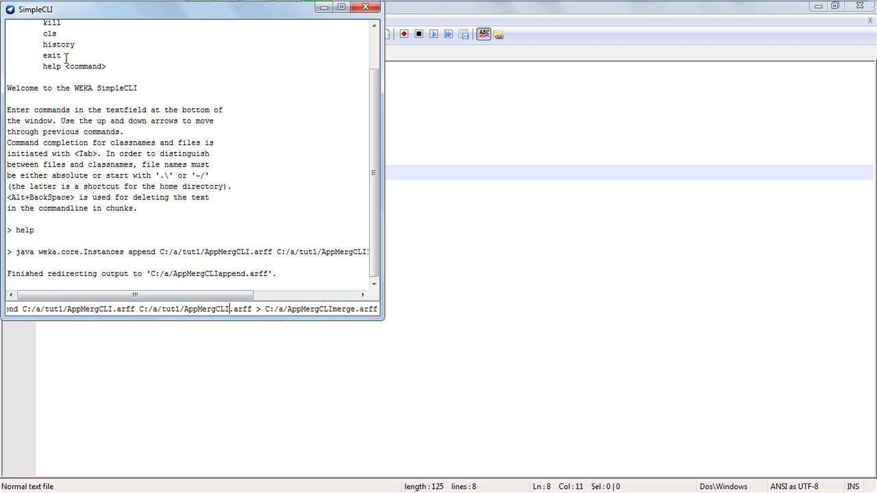
{"action": "type", "text": "2"}
Replace the append operation with merge in the weka.core.Instances command and run it.
{"action": "key", "text": "Left"}
{"action": "key", "text": "Left"}
{"action": "key", "text": "Left"}
{"action": "key", "text": "Left"}
{"action": "key", "text": "Left"}
{"action": "key", "text": "Left"}
{"action": "key", "text": "Left"}
{"action": "key", "text": "Left"}
{"action": "key", "text": "Left"}
{"action": "key", "text": "Left"}
{"action": "key", "text": "Left"}
{"action": "key", "text": "Left"}
{"action": "key", "text": "Left"}
{"action": "key", "text": "Left"}
{"action": "key", "text": "Left"}
{"action": "key", "text": "Left"}
{"action": "key", "text": "Left"}
{"action": "key", "text": "Left"}
{"action": "key", "text": "Left"}
{"action": "key", "text": "Left"}
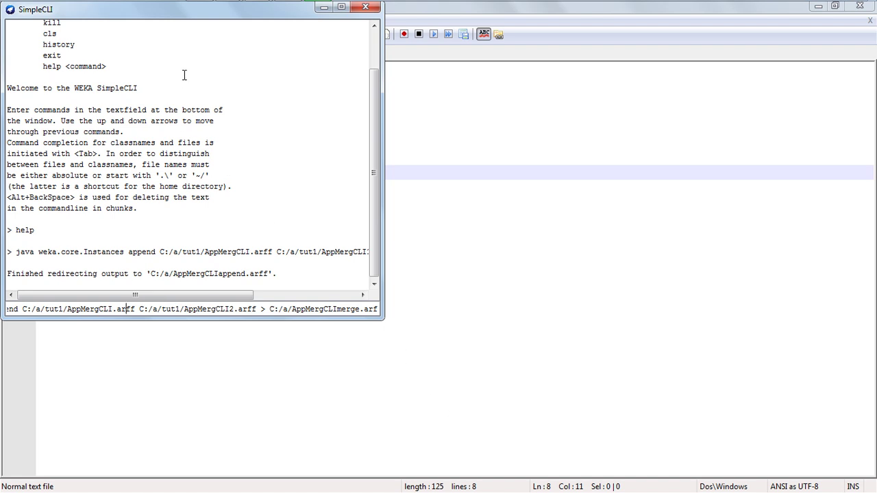
{"action": "key", "text": "Right"}
{"action": "key", "text": "Right"}
{"action": "key", "text": "Right"}
{"action": "key", "text": "Right"}
{"action": "key", "text": "Right"}
{"action": "key", "text": "Right"}
{"action": "key", "text": "Right"}
{"action": "key", "text": "Right"}
{"action": "key", "text": "Right"}
{"action": "key", "text": "Right"}
{"action": "key", "text": "Right"}
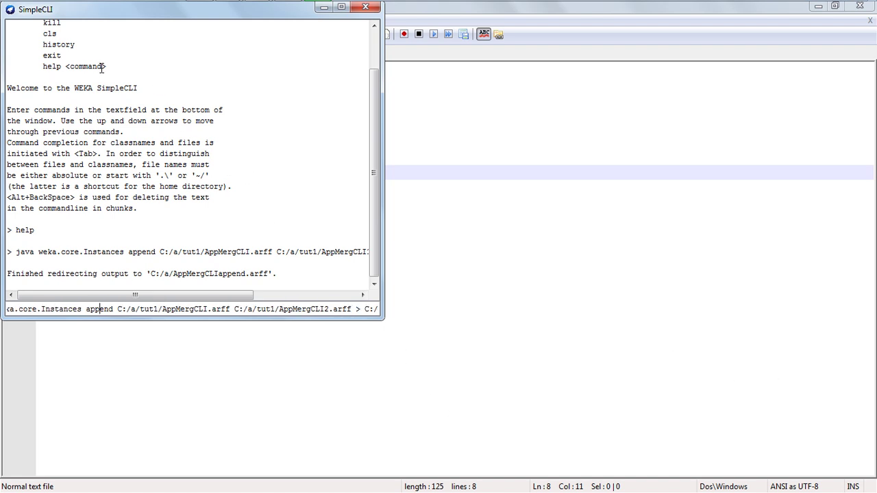
{"action": "key", "text": "BackSpace"}
{"action": "key", "text": "BackSpace"}
{"action": "key", "text": "BackSpace"}
{"action": "key", "text": "BackSpace"}
{"action": "key", "text": "BackSpace"}
{"action": "key", "text": "BackSpace"}
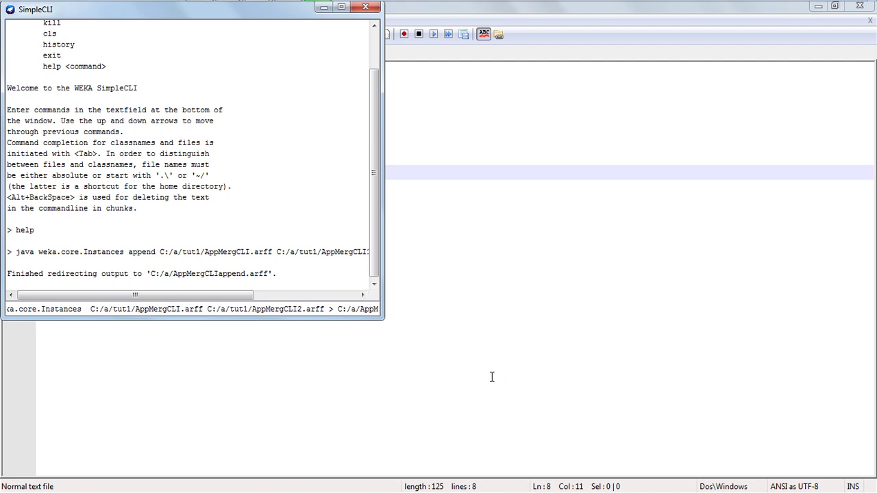
{"action": "type", "text": "merge"}
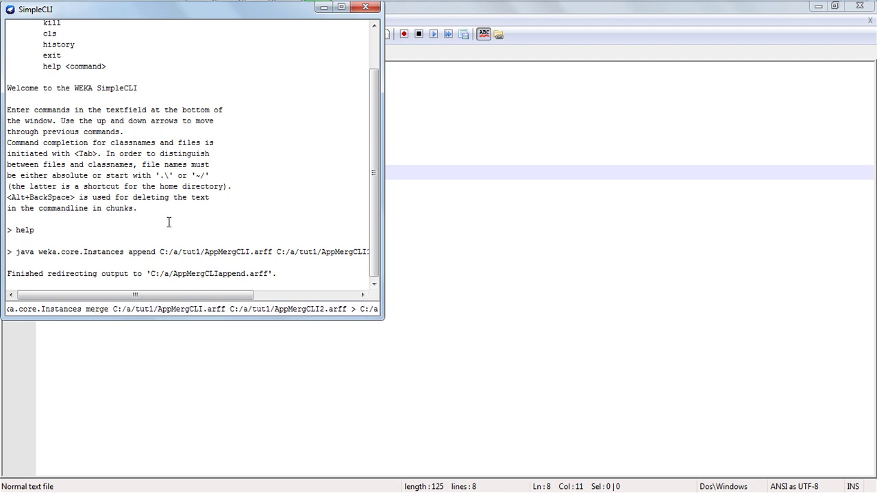
{"action": "key", "text": "Return"}
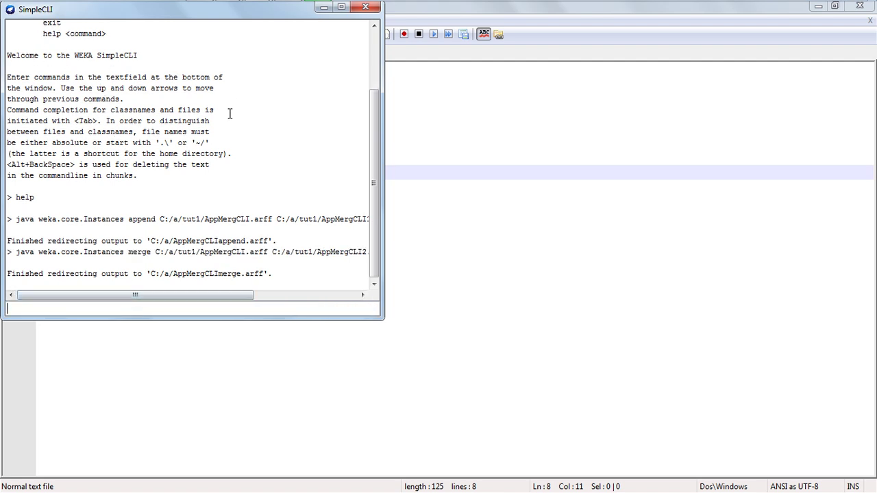
Switch to the file explorer, go up to the folder C:\a and open AppMergCLImerge.arff in Notepad++.
{"action": "key", "text": "alt+Tab"}
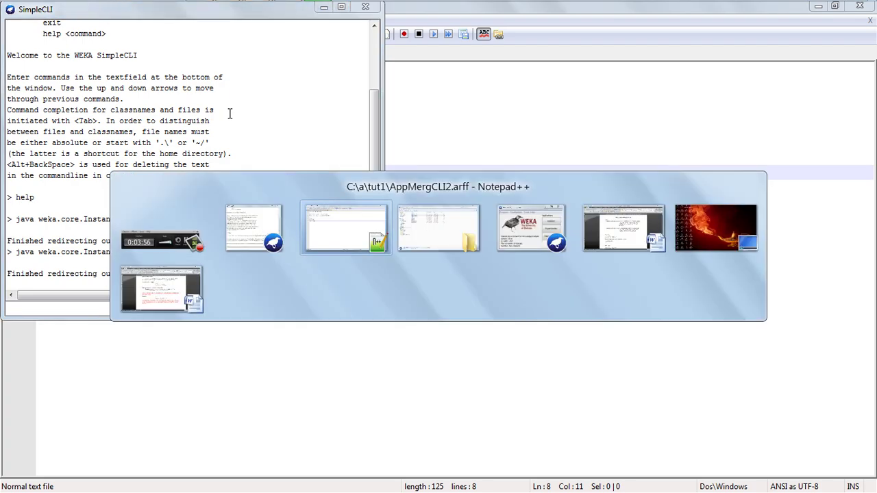
{"action": "left_click", "coordinate": [184, 324]}
{"action": "key", "text": "BackSpace"}
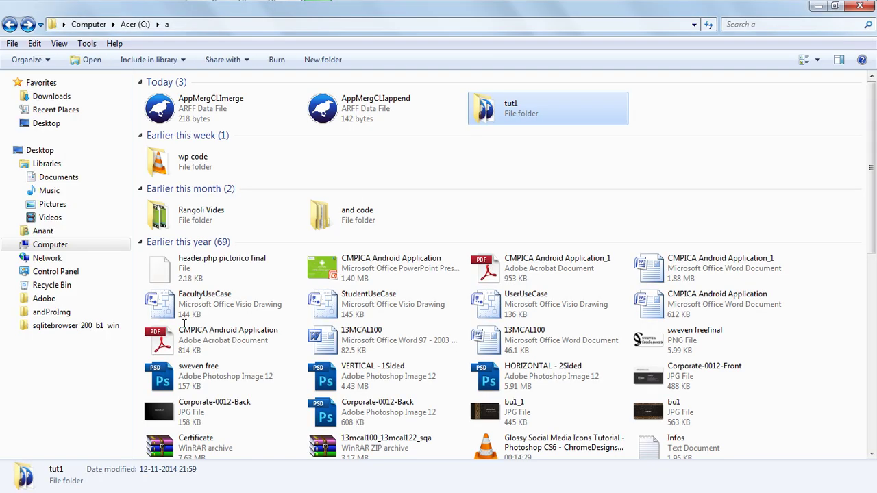
{"action": "left_click", "coordinate": [252, 109]}
{"action": "right_click", "coordinate": [251, 107]}
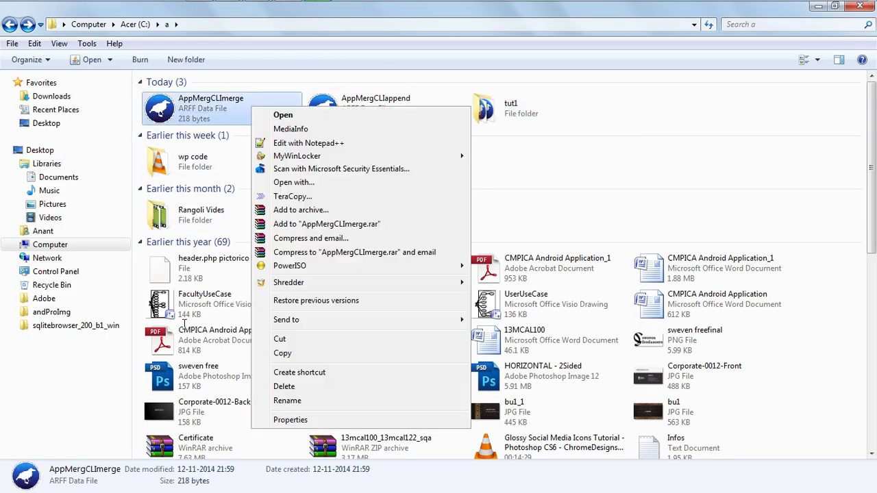
{"action": "key", "text": "Return"}
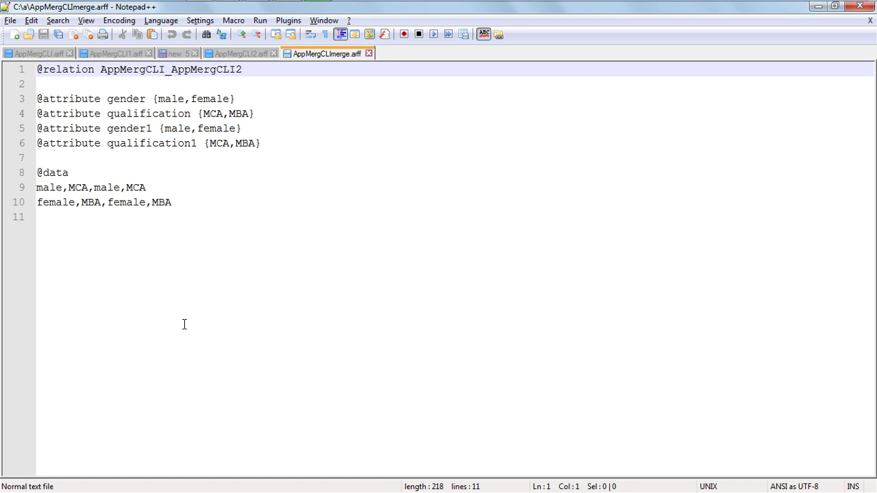
Examine the combined relation name on the first line of AppMergCLImerge.arff.
{"action": "key", "text": "ctrl+Right"}
{"action": "key", "text": "ctrl+Right"}
{"action": "key", "text": "shift+Right"}
{"action": "key", "text": "shift+Right"}
{"action": "key", "text": "shift+Right"}
{"action": "key", "text": "shift+Right"}
{"action": "key", "text": "shift+Right"}
{"action": "key", "text": "shift+Right"}
{"action": "key", "text": "shift+Right"}
{"action": "key", "text": "shift+Right"}
{"action": "key", "text": "shift+Right"}
{"action": "key", "text": "shift+Right"}
{"action": "key", "text": "shift+Right"}
{"action": "key", "text": "shift+Right"}
{"action": "key", "text": "shift+Right"}
{"action": "key", "text": "shift+Right"}
{"action": "key", "text": "shift+Right"}
{"action": "key", "text": "shift+Right"}
{"action": "key", "text": "shift+Right"}
{"action": "key", "text": "shift+Right"}
{"action": "key", "text": "shift+Right"}
{"action": "key", "text": "shift+Right"}
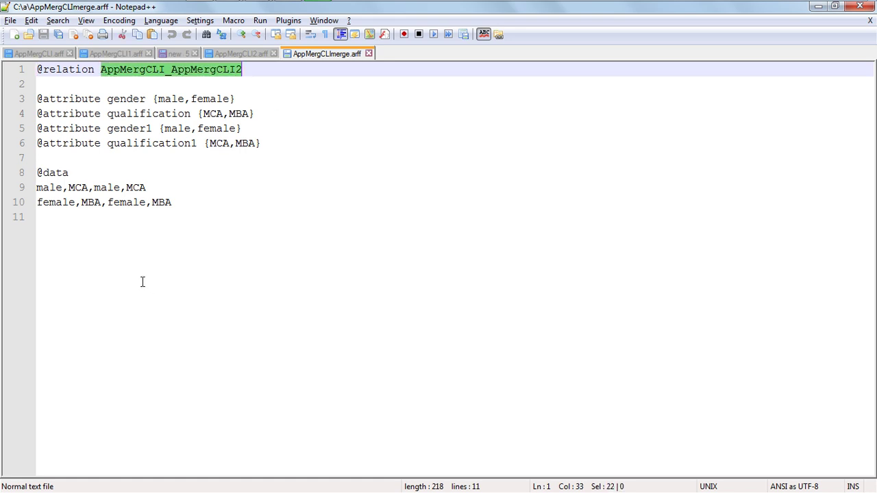
{"action": "key", "text": "Right"}
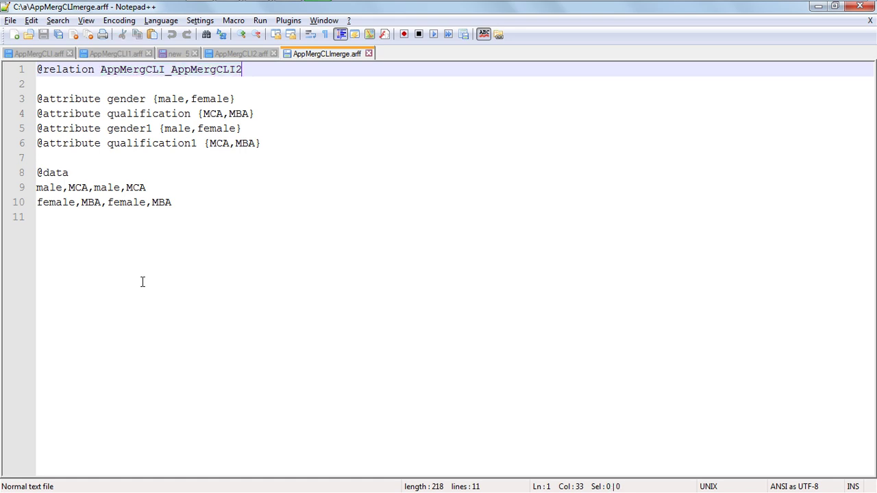
Review the attribute declarations from both source files in AppMergCLImerge.arff.
{"action": "key", "text": "Down"}
{"action": "key", "text": "Down"}
{"action": "key", "text": "Down"}
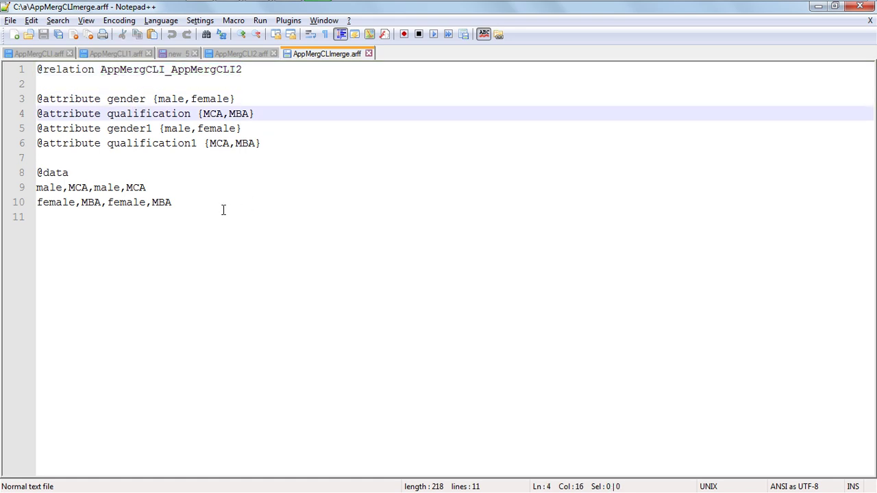
{"action": "key", "text": "Down"}
{"action": "key", "text": "ctrl+Left"}
{"action": "key", "text": "shift+Right"}
{"action": "key", "text": "shift+Right"}
{"action": "key", "text": "shift+Right"}
{"action": "key", "text": "shift+Right"}
{"action": "key", "text": "shift+Right"}
{"action": "key", "text": "shift+Right"}
{"action": "key", "text": "shift+Right"}
{"action": "key", "text": "Down"}
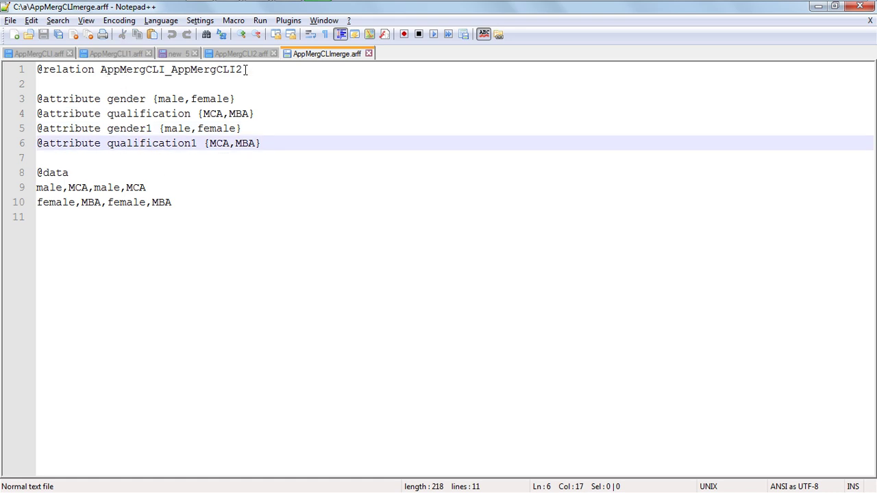
{"action": "key", "text": "Down"}
{"action": "key", "text": "Down"}
{"action": "key", "text": "Down"}
{"action": "key", "text": "Home"}
{"action": "key", "text": "shift+End"}
{"action": "key", "text": "shift+Down"}
{"action": "key", "text": "shift+End"}
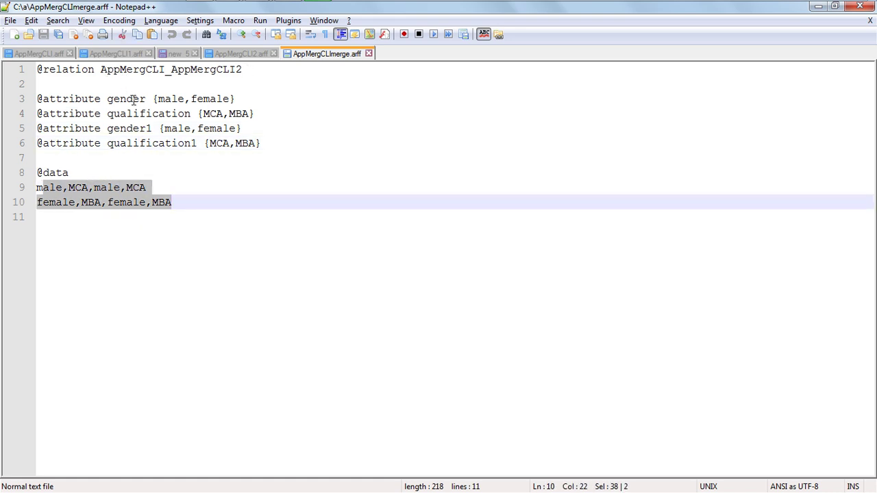
{"action": "key", "text": "Right"}
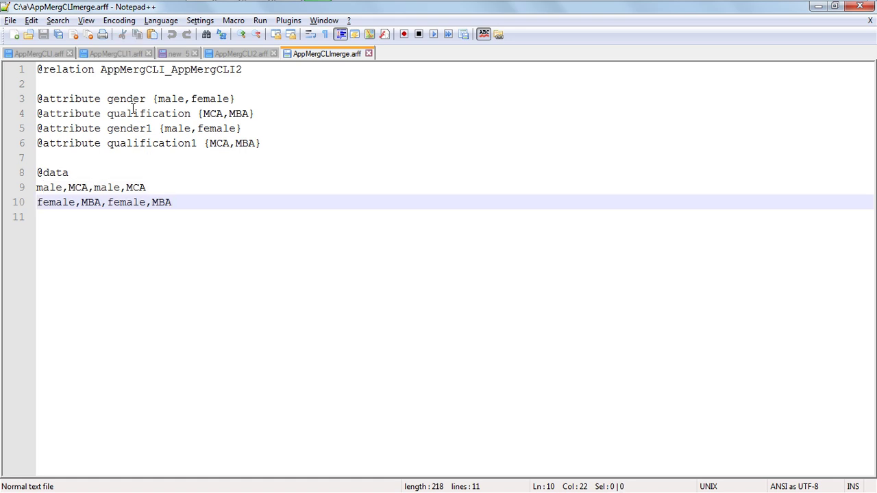